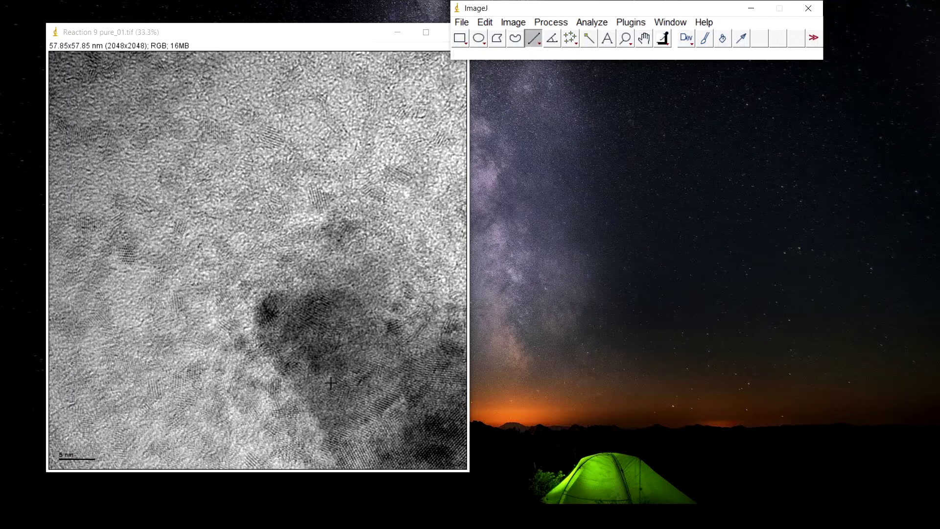
- Zoom into the lower-right of the HRTEM image to 100% and activate its window
scroll(407, 417, up, 3)
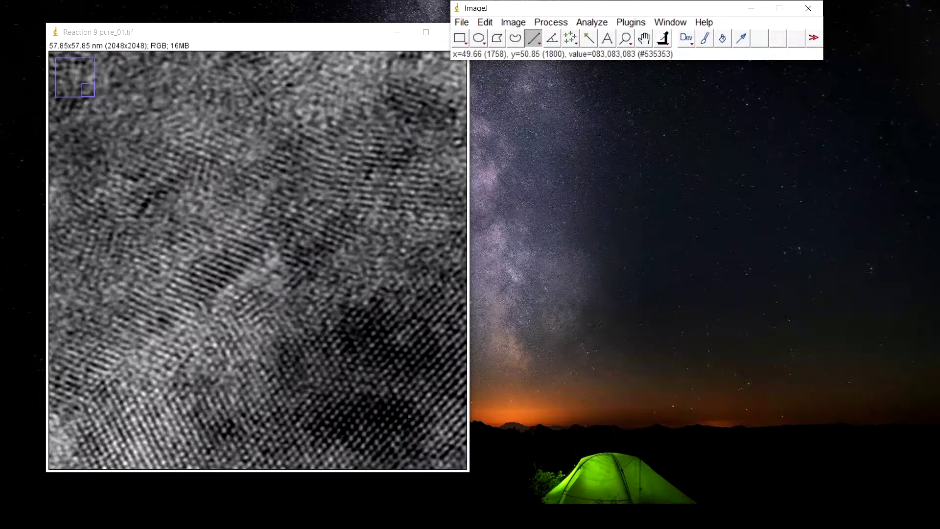
click(364, 371)
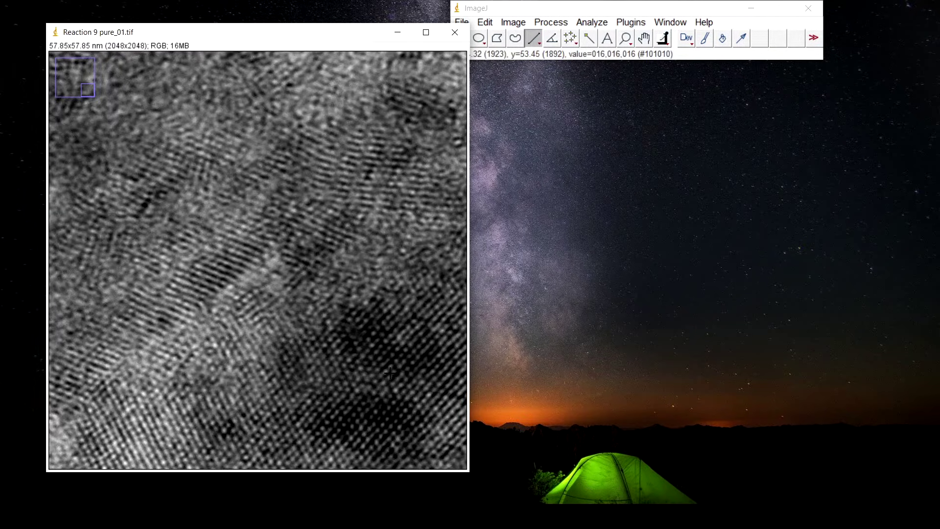
- Remove the existing spatial calibration and trace a 176.50-pixel line along the 5 nm scale bar
key(minus)
key(minus)
key(minus)
key(minus)
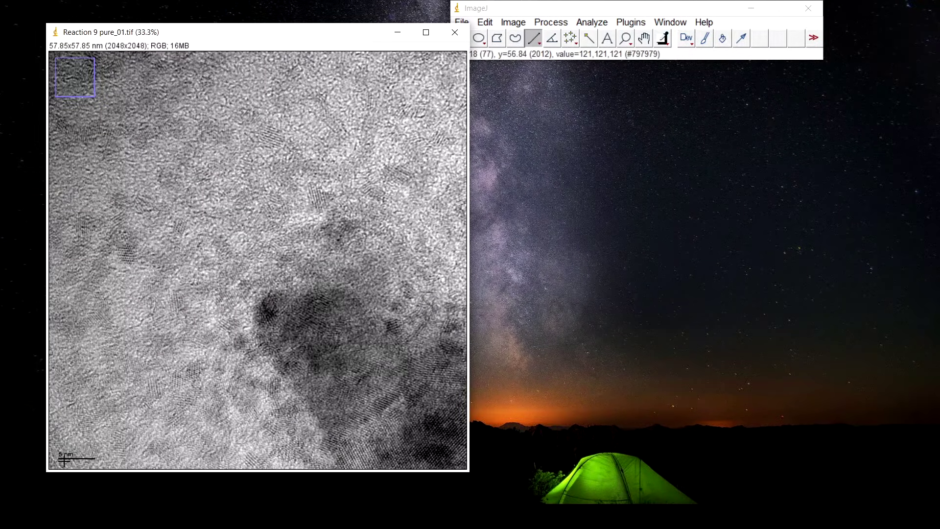
key(plus)
key(plus)
key(plus)
key(plus)
key(plus)
key(plus)
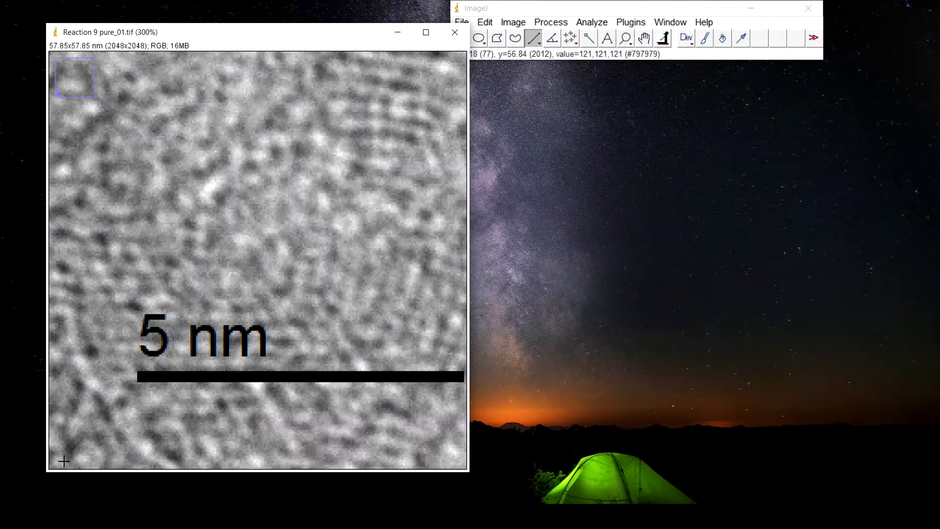
key(minus)
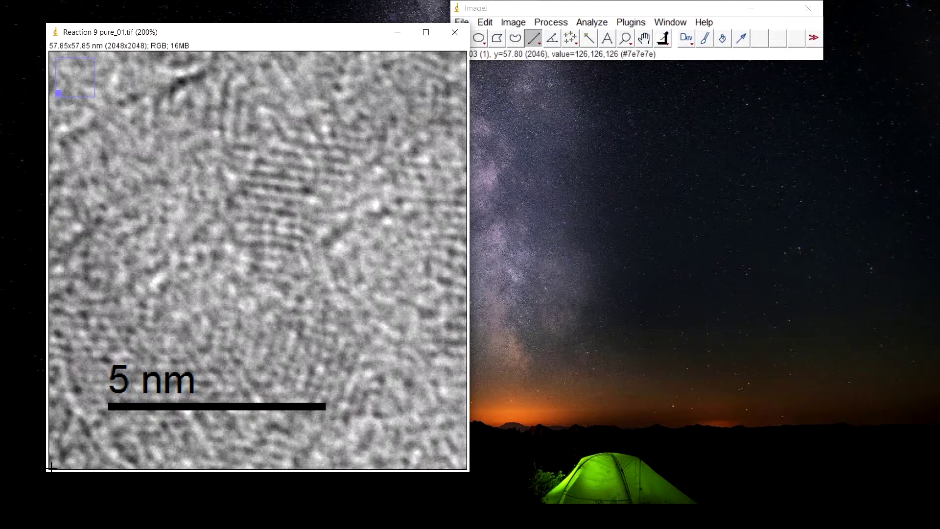
click(585, 23)
click(622, 157)
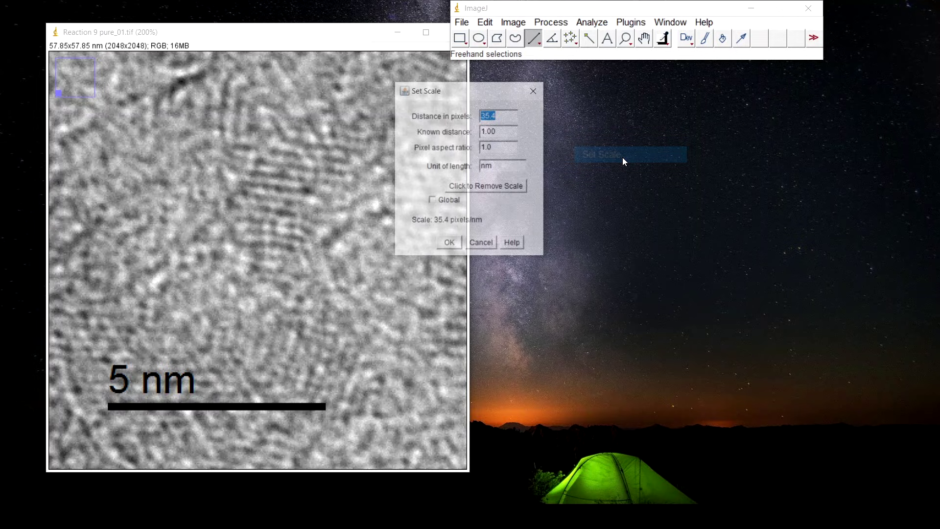
click(518, 193)
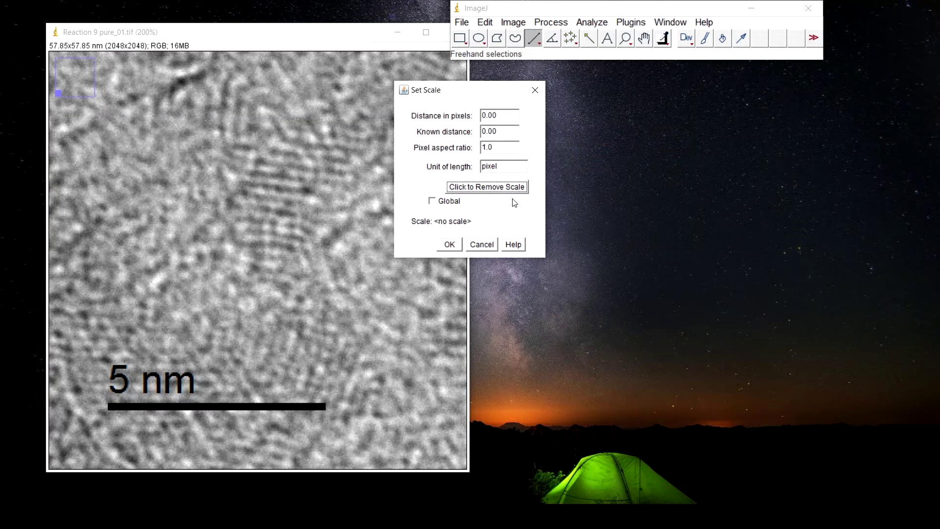
click(450, 244)
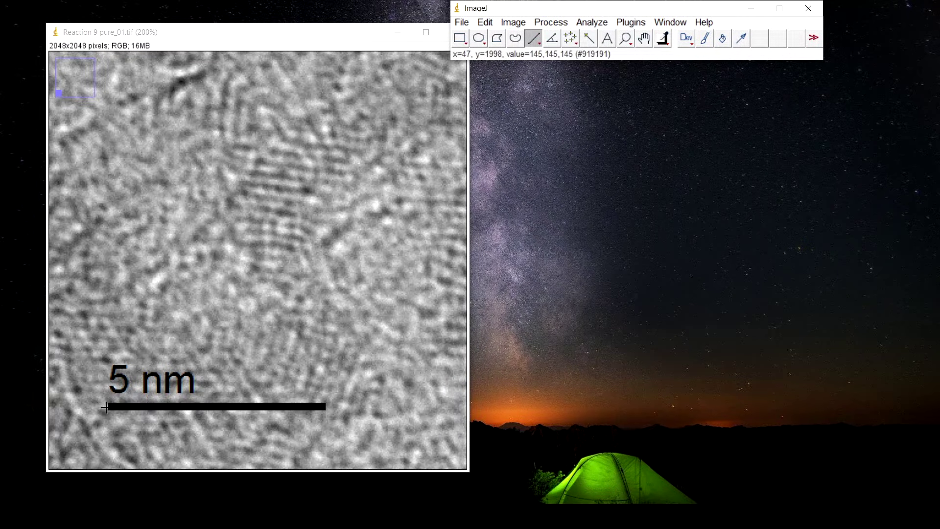
drag(107, 407, 325, 414)
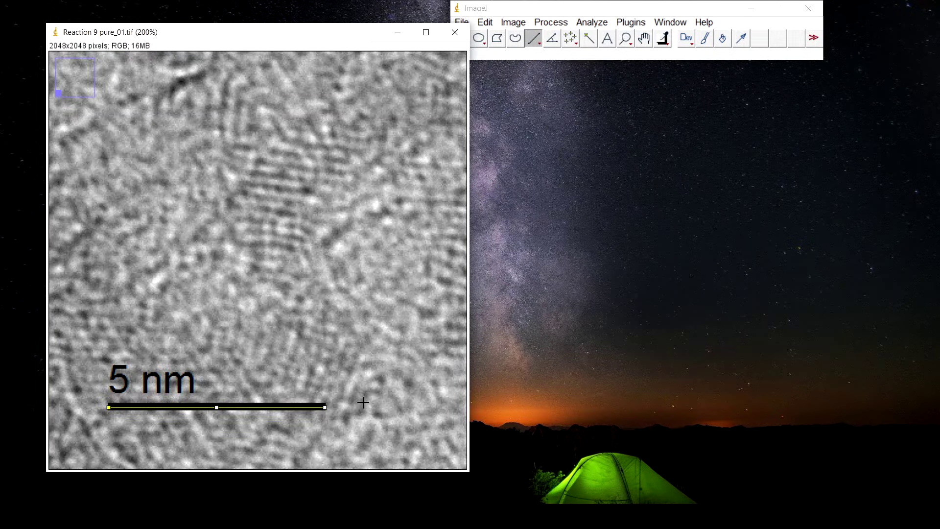
- In Set Scale, enter known distance 5 with unit nm, giving 35.3 pixels/nm
click(592, 22)
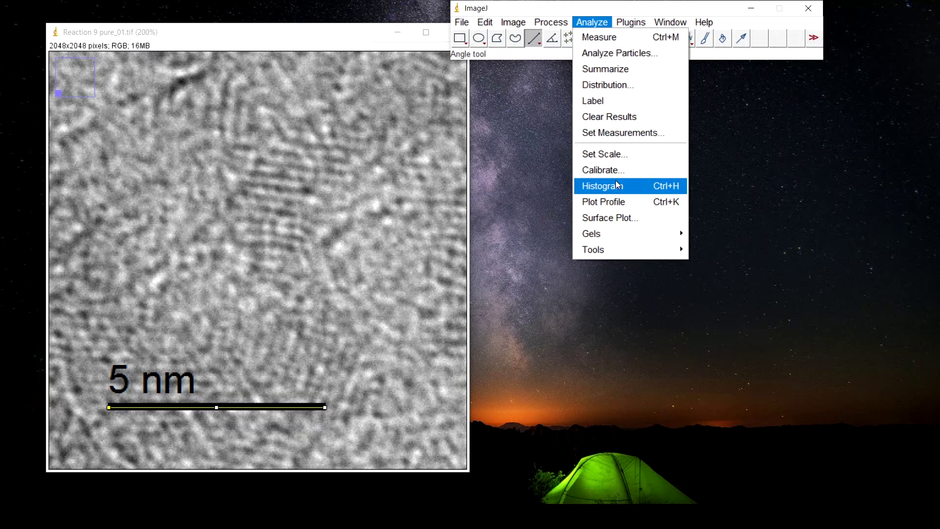
click(623, 157)
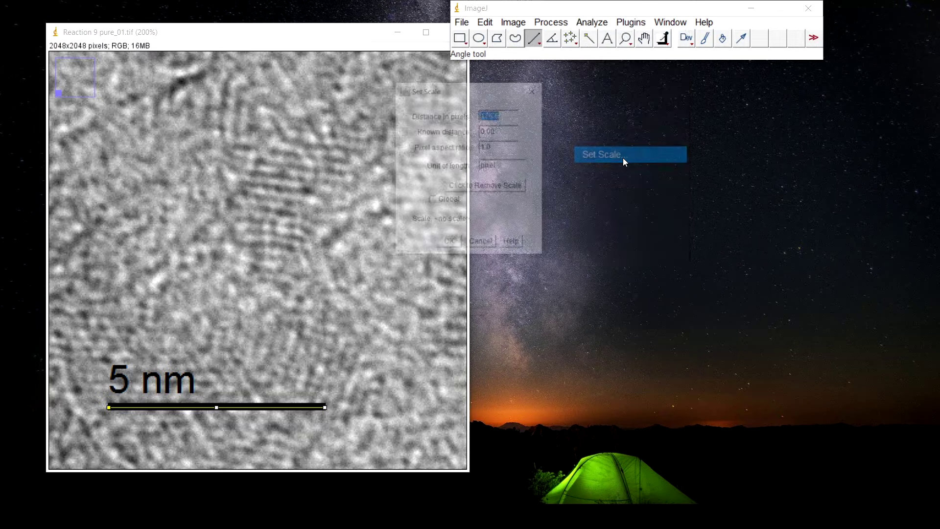
click(503, 133)
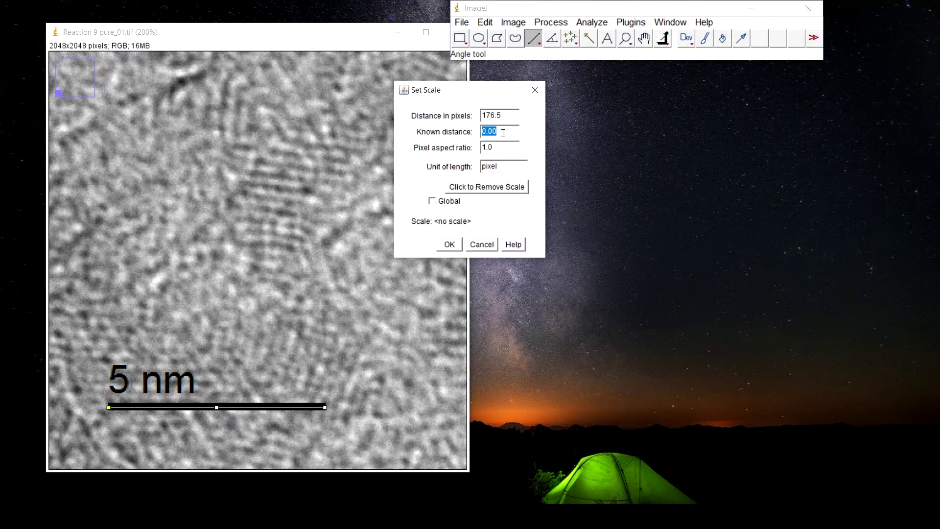
text(5)
click(496, 168)
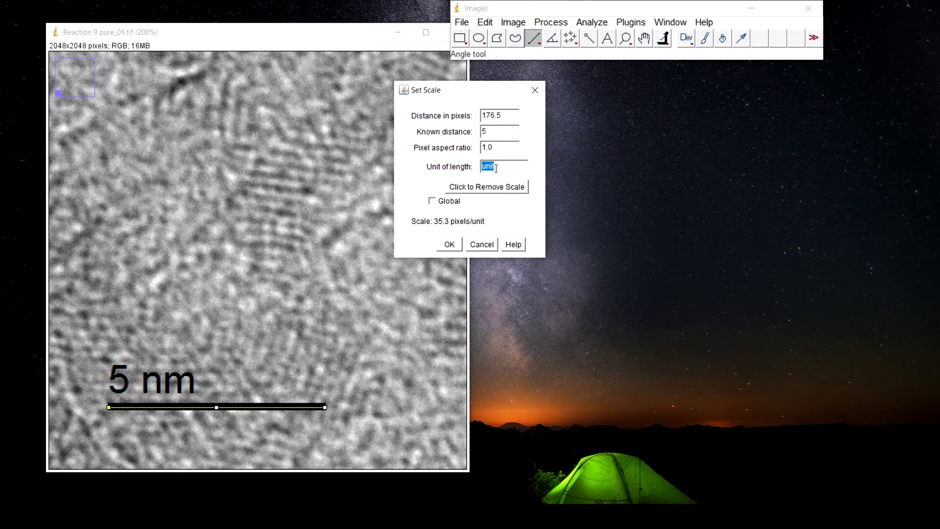
text(nm)
click(450, 245)
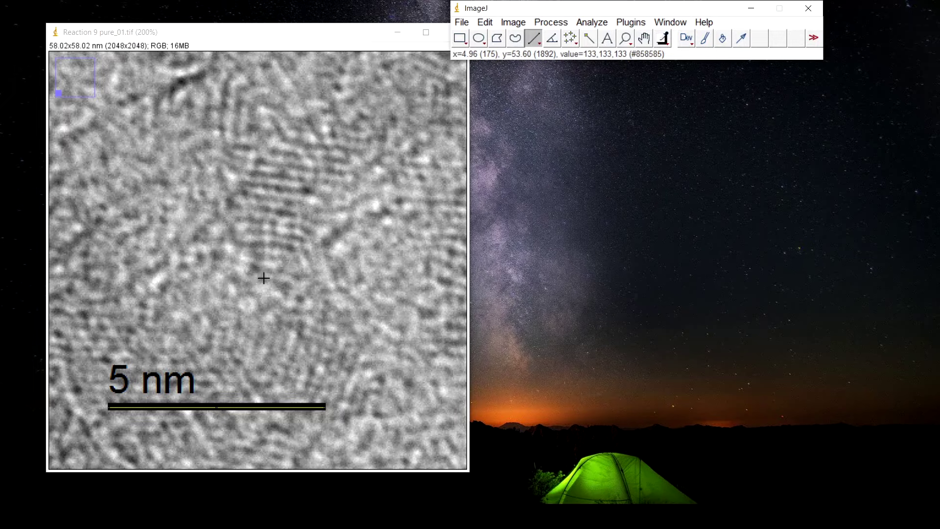
- Zoom out to 33.3%, then zoom into the lower-right lattice region to 300%
key(minus)
key(minus)
key(minus)
key(minus)
key(minus)
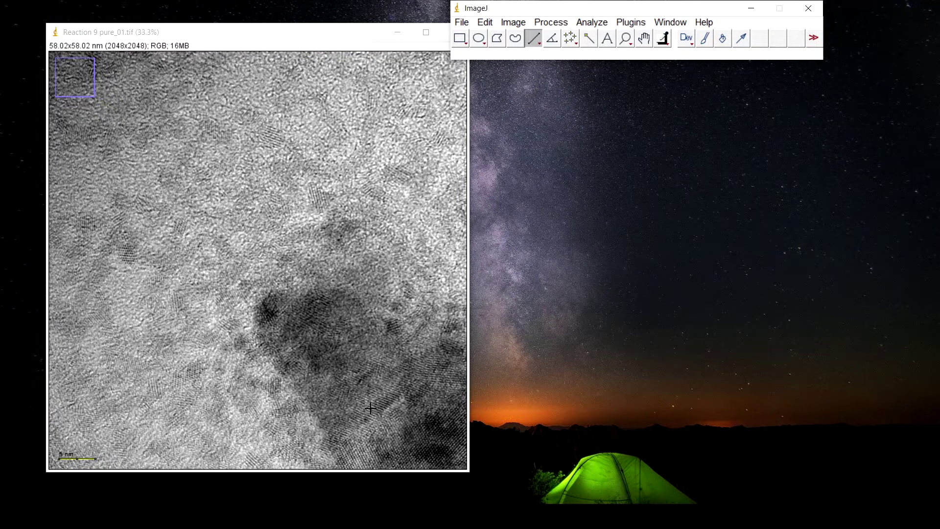
scroll(367, 396, up, 1)
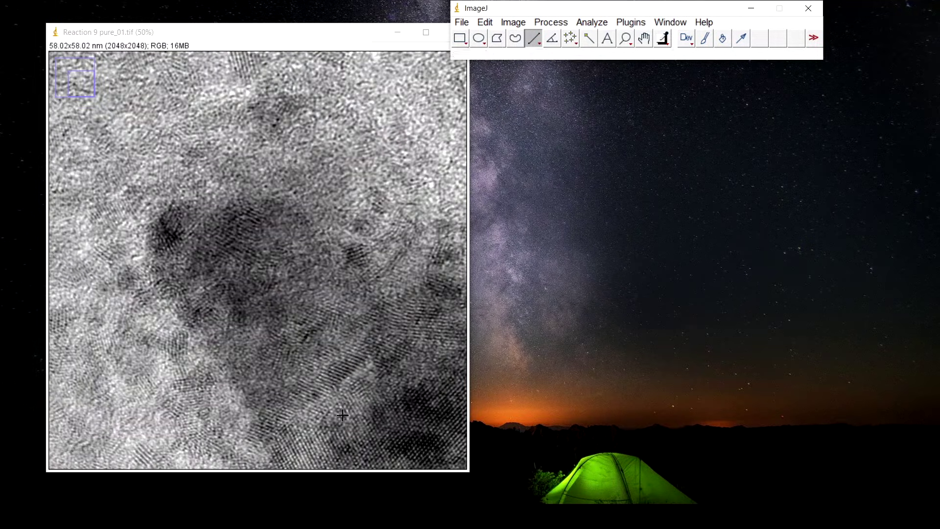
scroll(367, 396, up, 1)
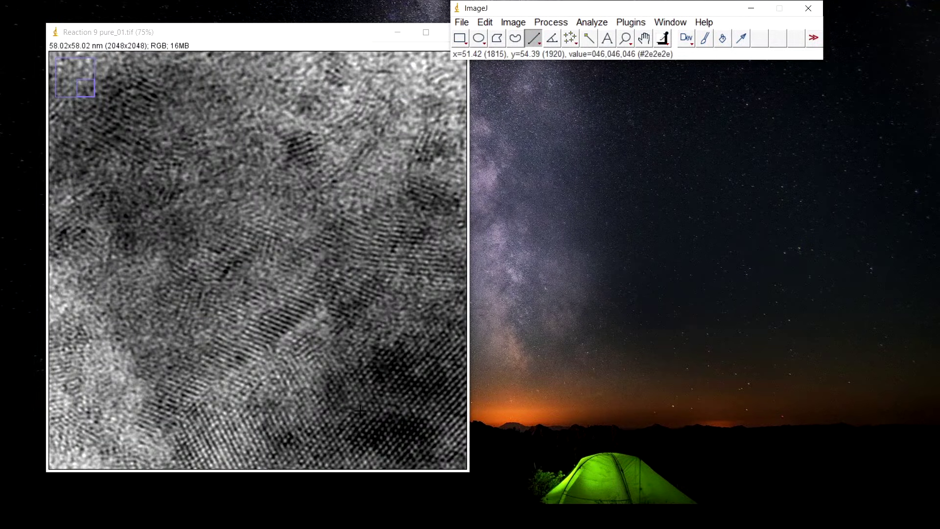
scroll(356, 406, up, 1)
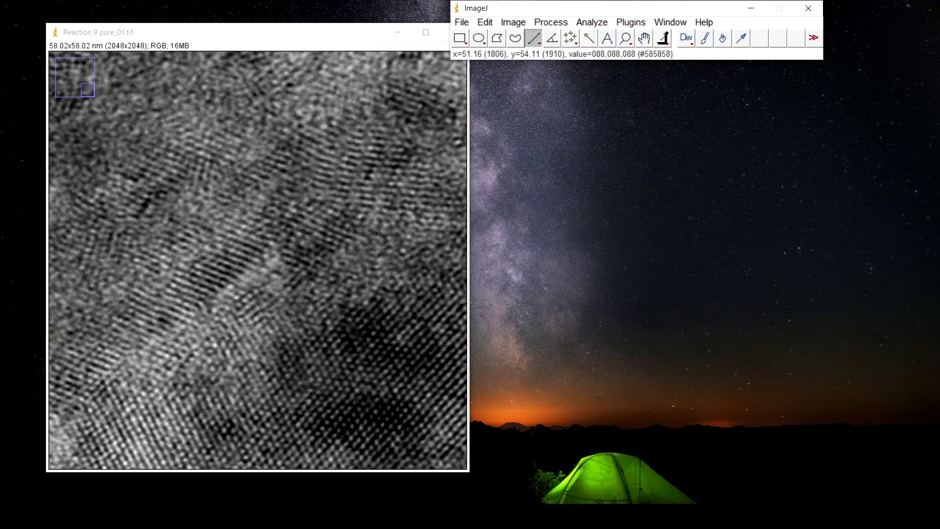
click(343, 389)
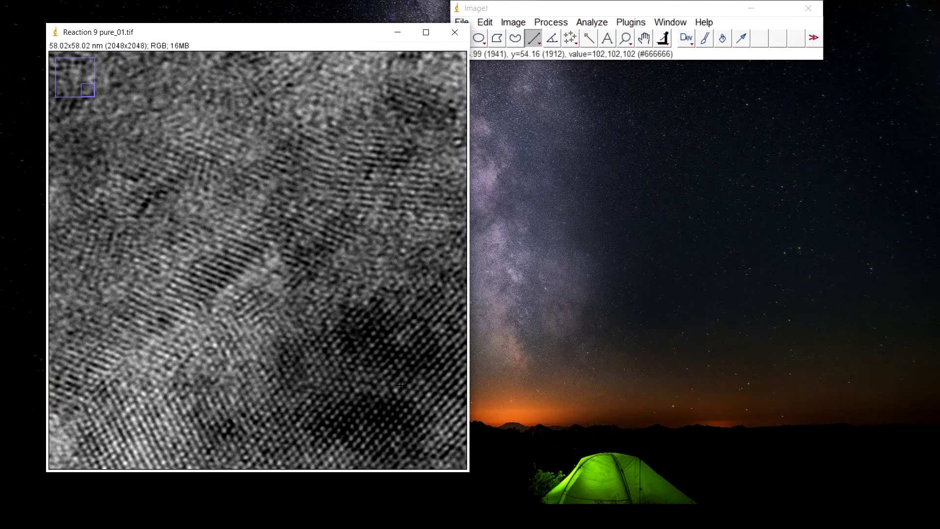
scroll(404, 383, up, 2)
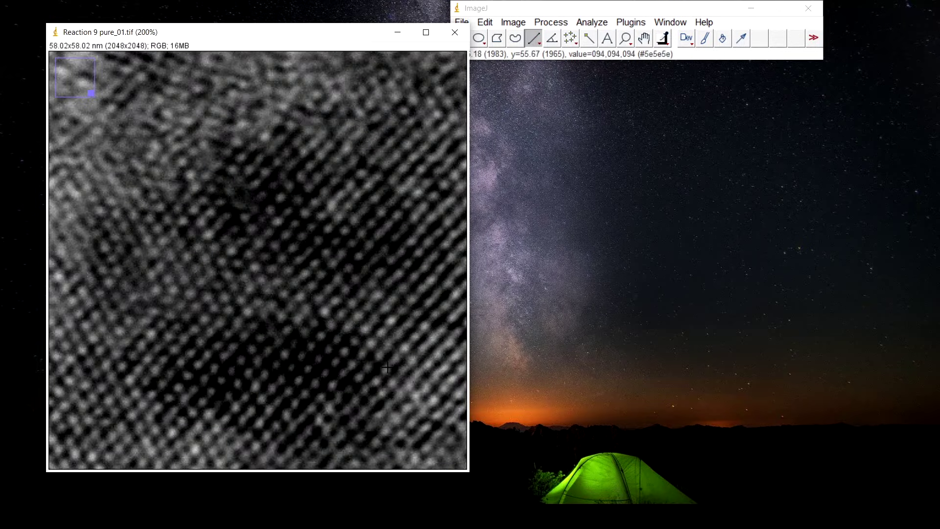
scroll(372, 361, up, 1)
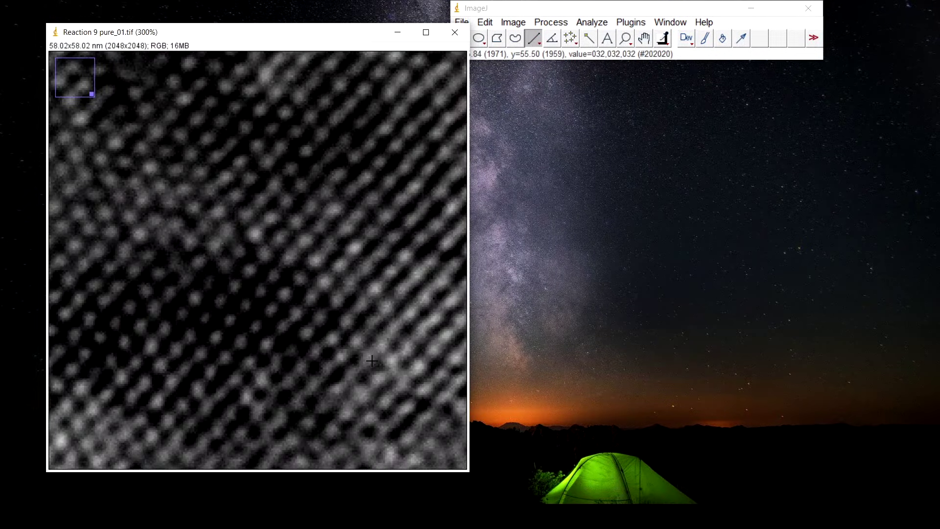
scroll(373, 361, down, 1)
scroll(372, 361, up, 1)
- Draw a rectangular selection over most of the visible lattice fringes
click(518, 8)
click(464, 41)
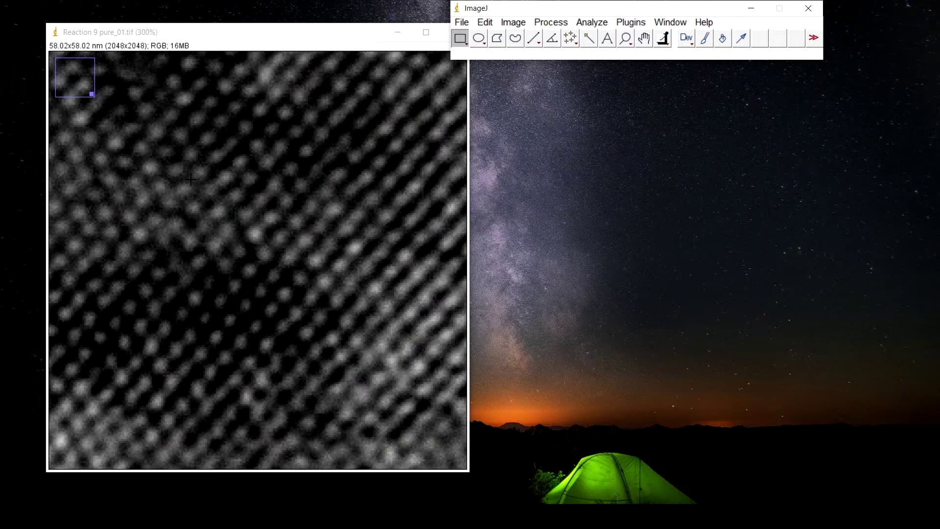
drag(80, 105, 437, 450)
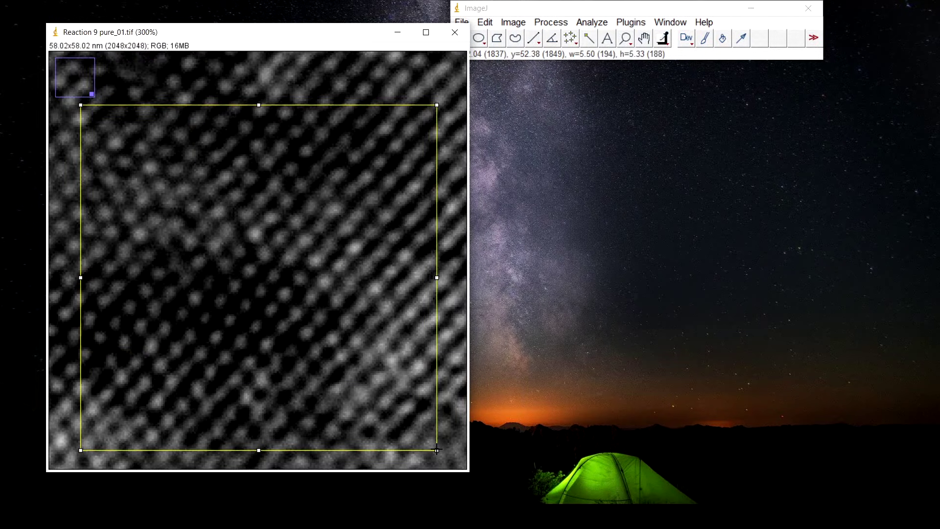
drag(436, 449, 439, 450)
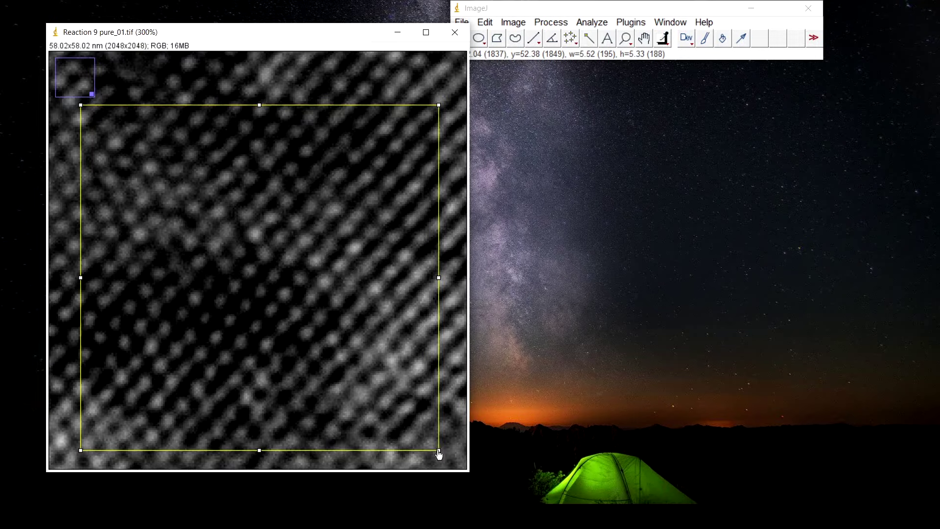
- Duplicate the selection as Reaction 9 pure_01-1.tif (195x188 pixels) and view it at 300%
right_click(242, 236)
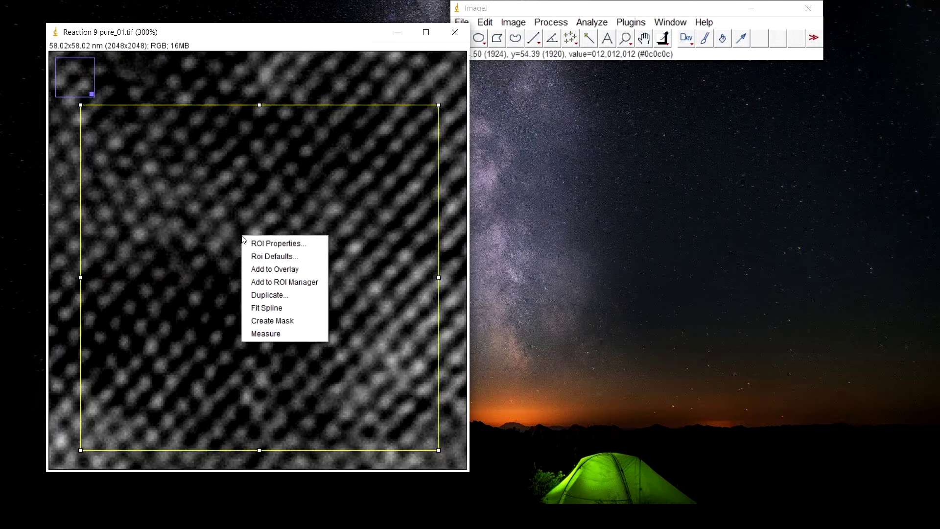
click(282, 296)
click(468, 189)
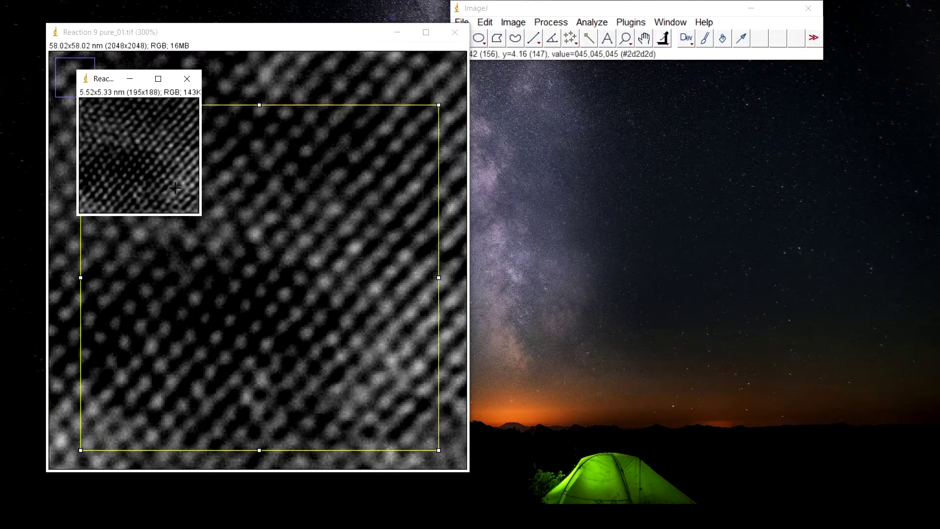
key(plus)
key(plus)
key(plus)
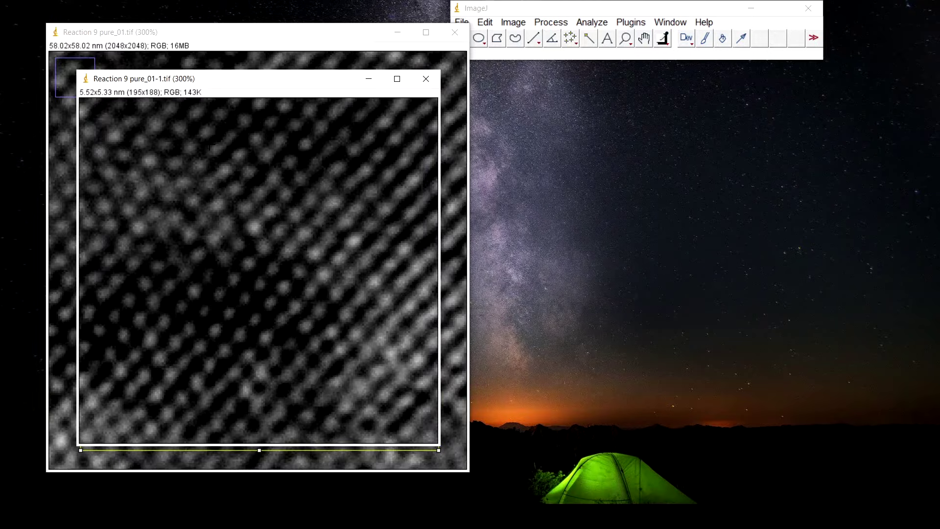
- Compute the FFT power spectrum of the cropped lattice and enlarge it
click(554, 20)
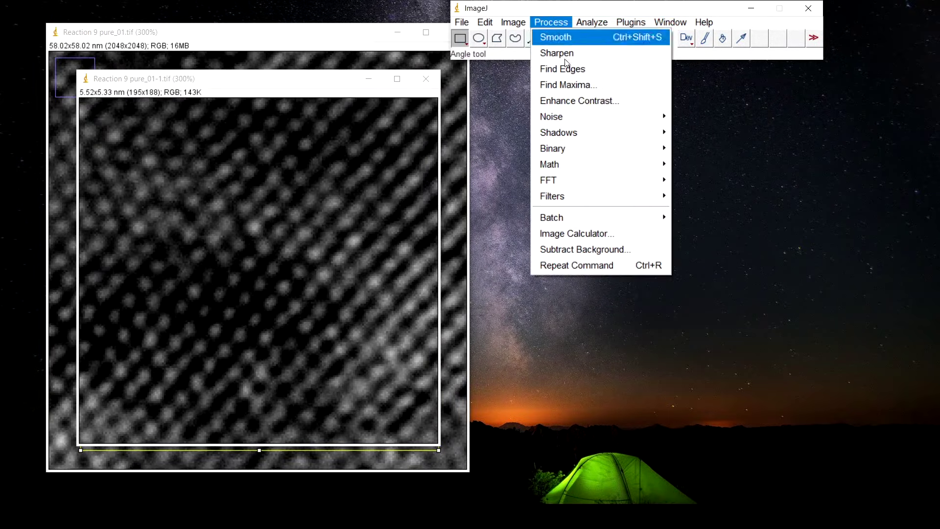
mouse_move(584, 179)
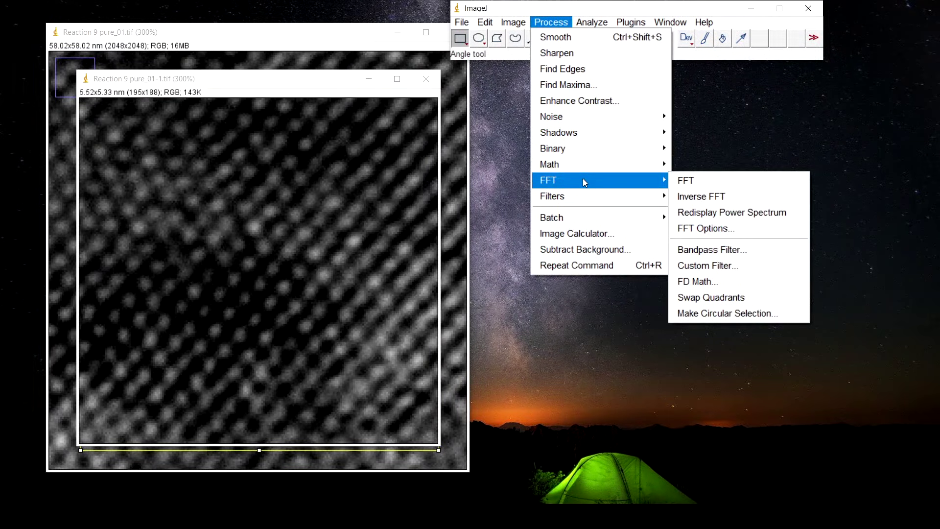
click(742, 189)
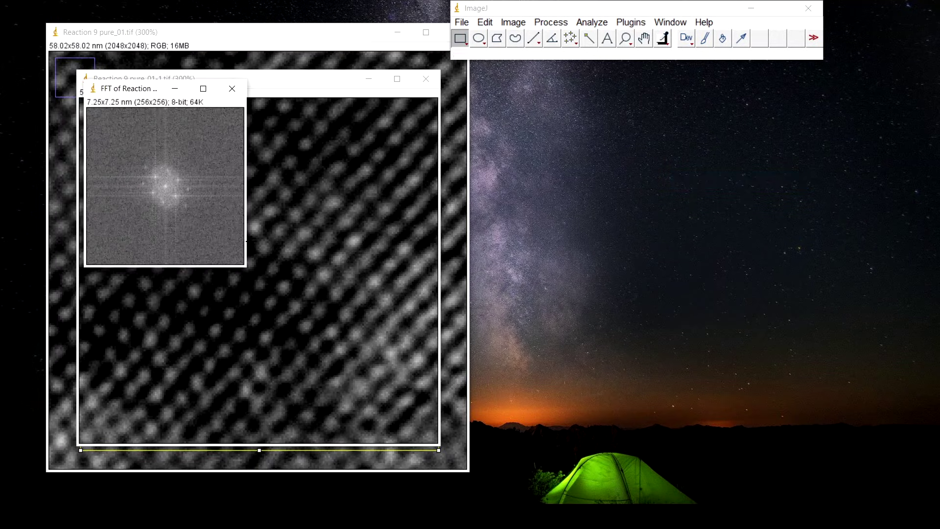
key(plus)
key(plus)
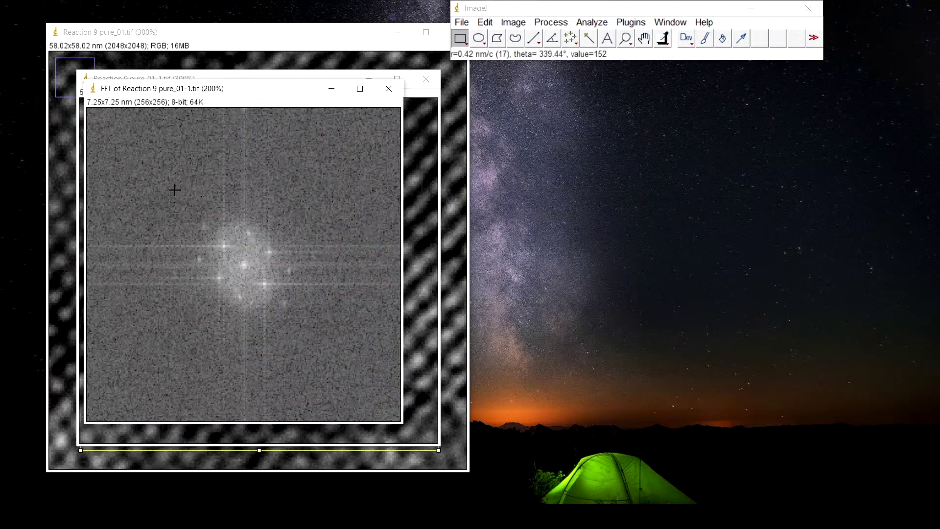
key(plus)
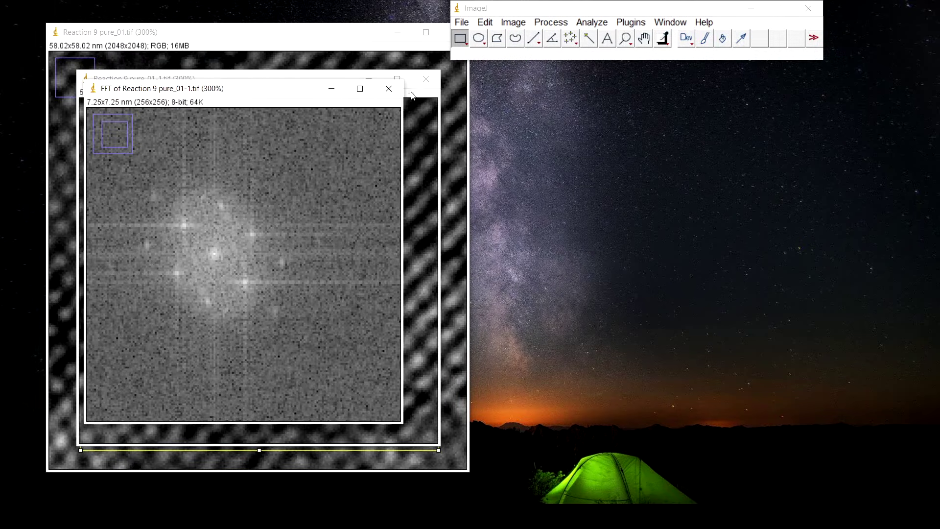
- Mark a bright spot left of the spectrum centre with a small filled oval
click(479, 38)
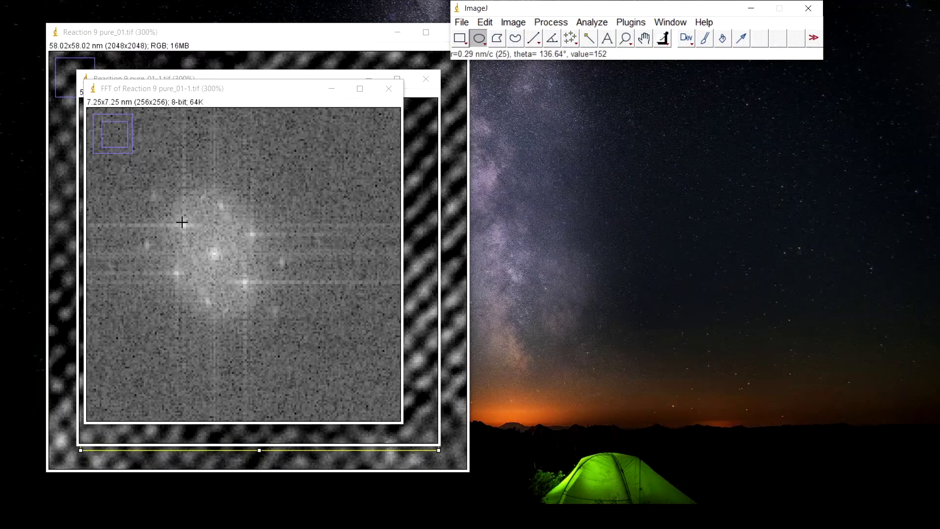
drag(181, 222, 187, 228)
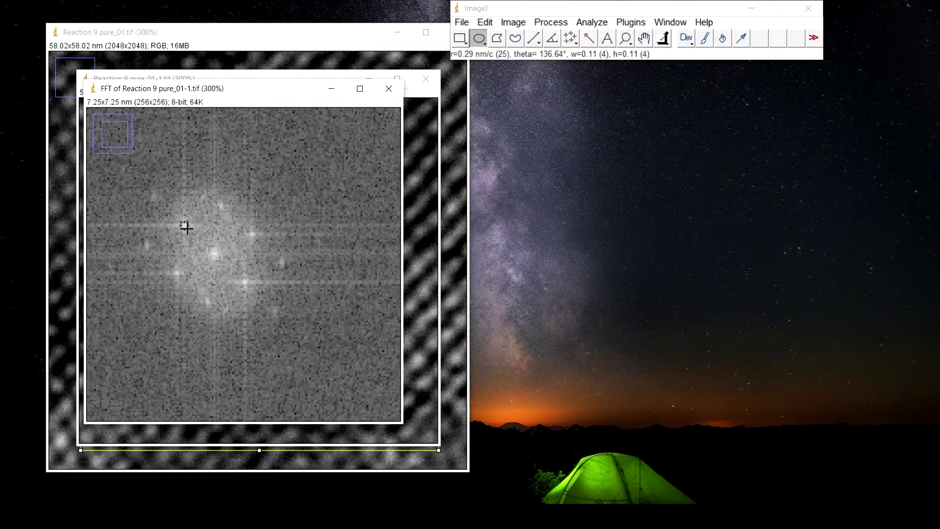
click(486, 22)
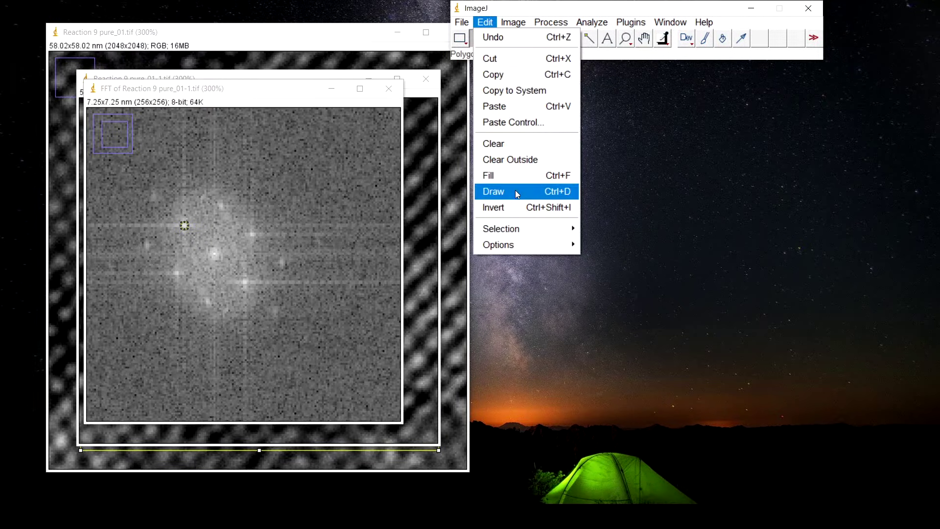
click(519, 176)
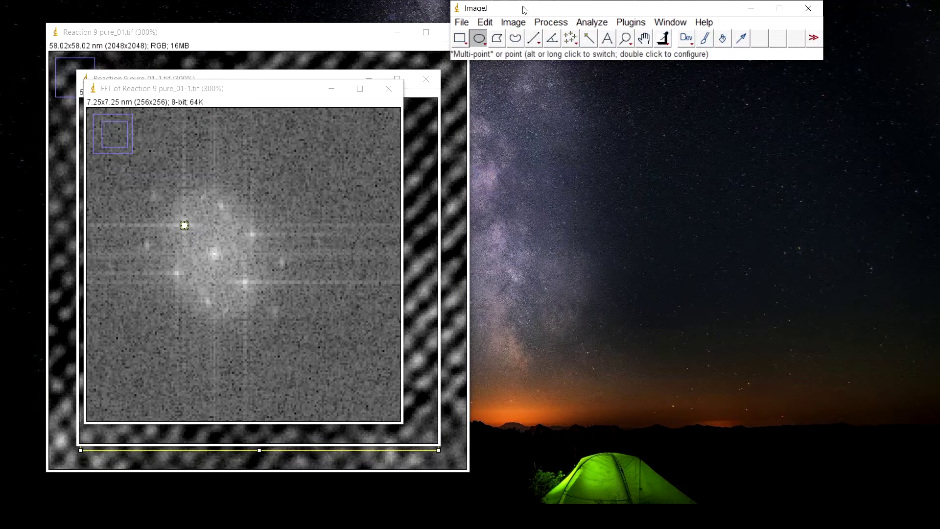
- Compute the Inverse FFT of the marked spectrum and enlarge the result
click(544, 26)
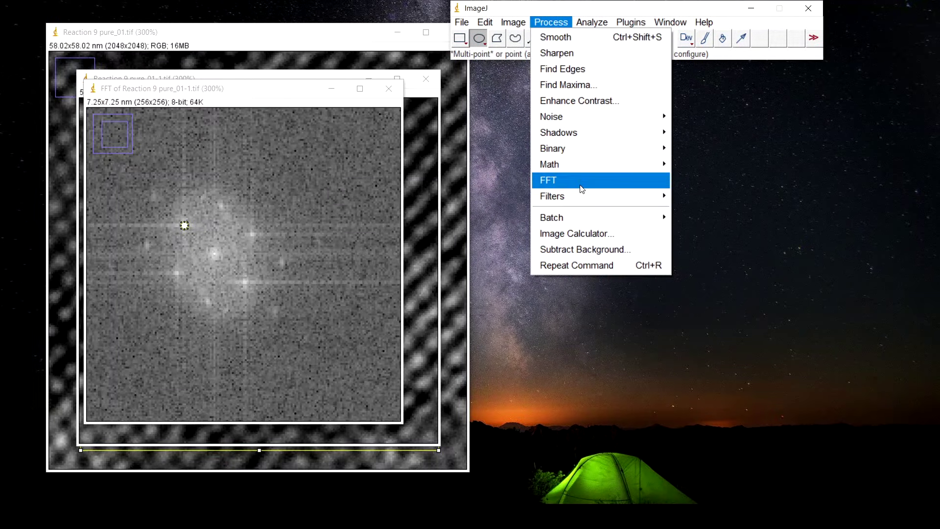
mouse_move(578, 180)
click(701, 197)
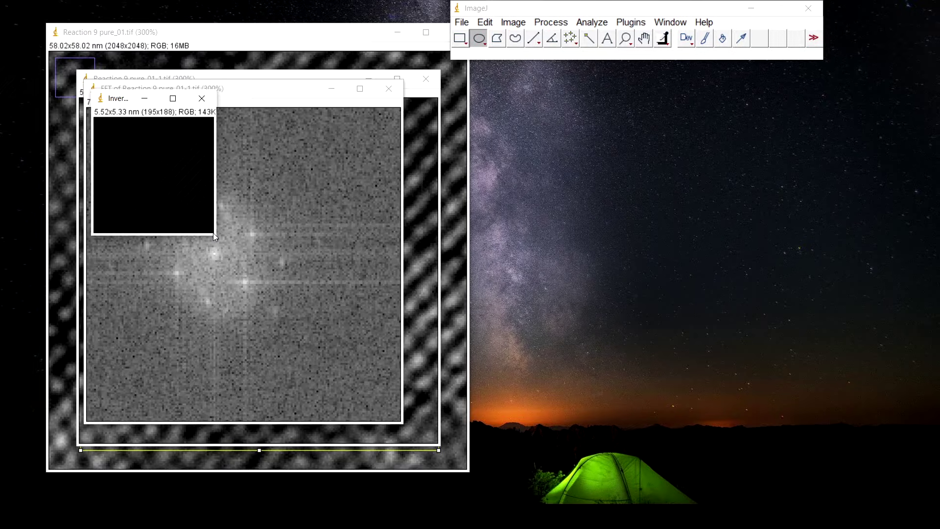
key(plus)
key(plus)
key(plus)
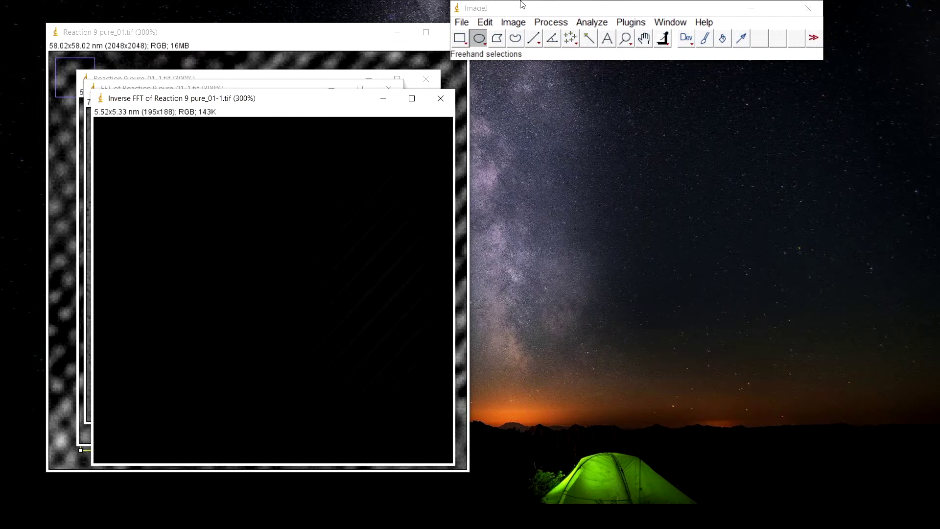
- Apply Auto Brightness/Contrast to the inverse FFT so the diagonal fringes stand out
click(507, 25)
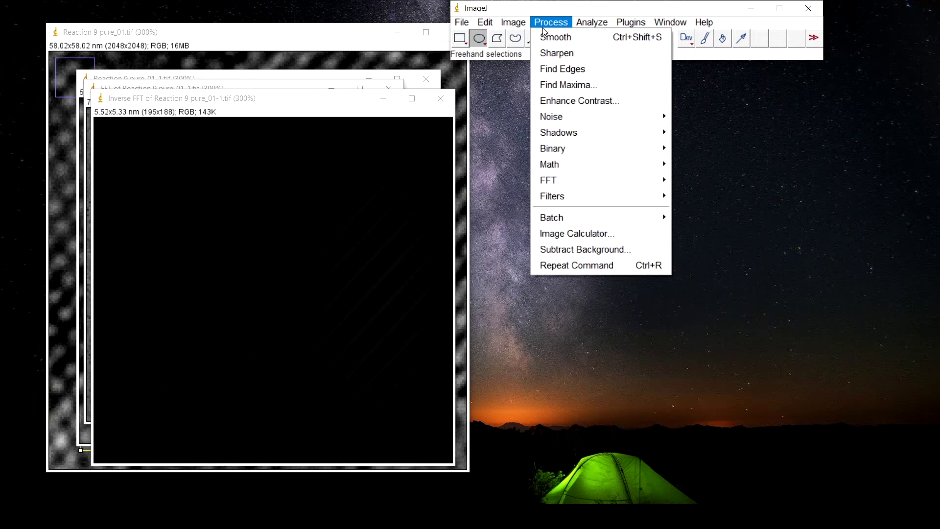
mouse_move(526, 63)
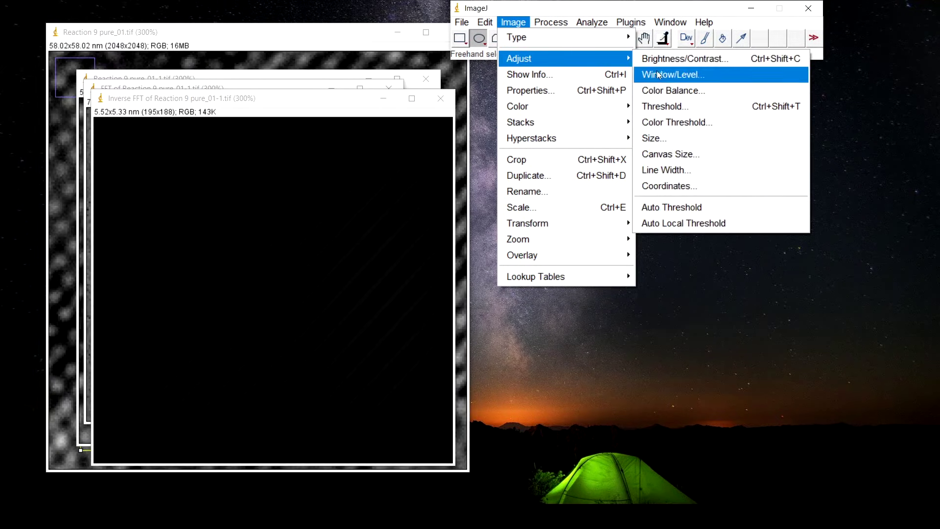
click(669, 63)
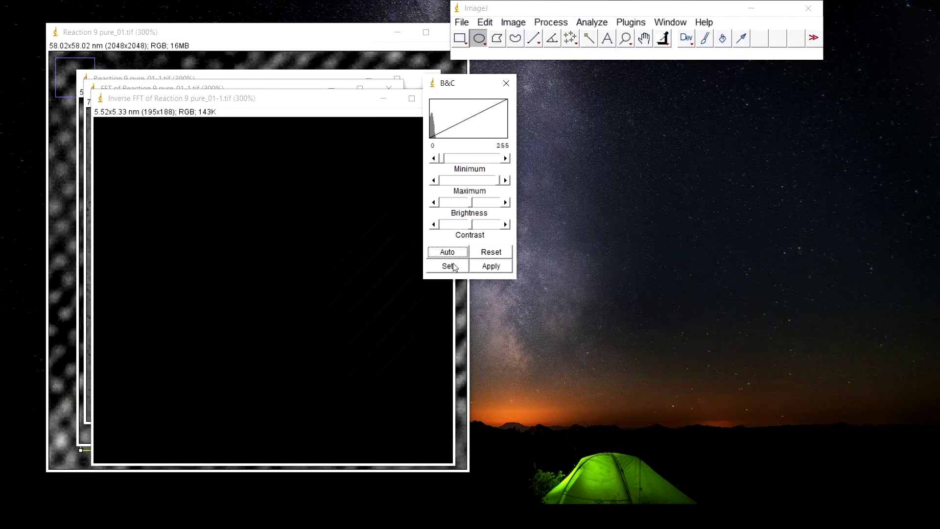
click(456, 253)
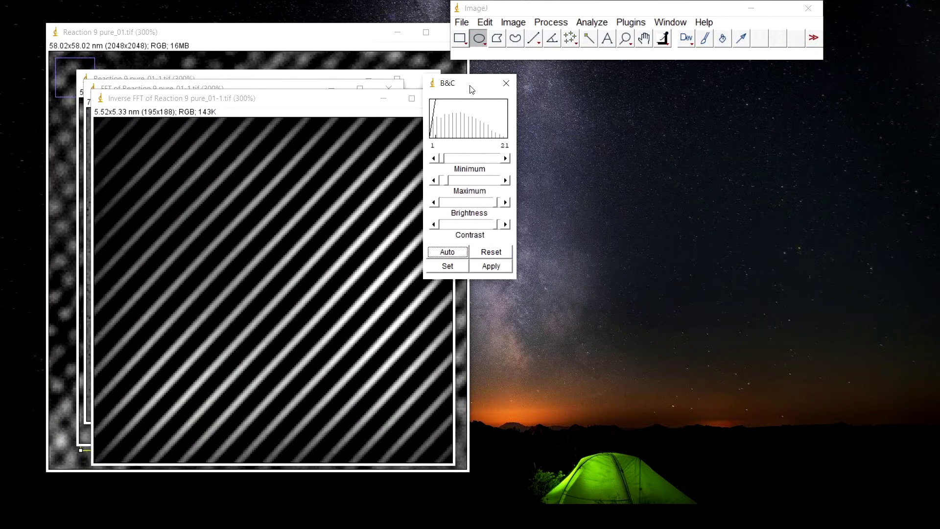
drag(470, 85, 580, 118)
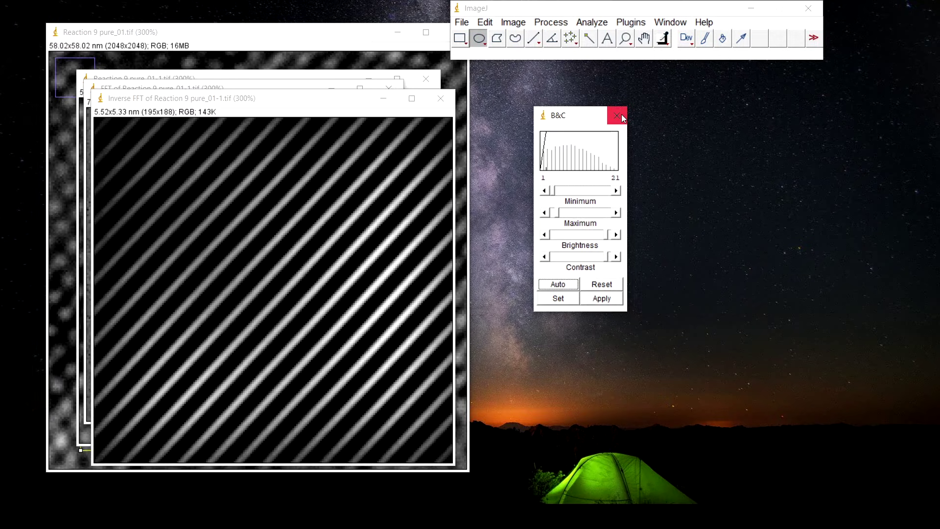
click(601, 301)
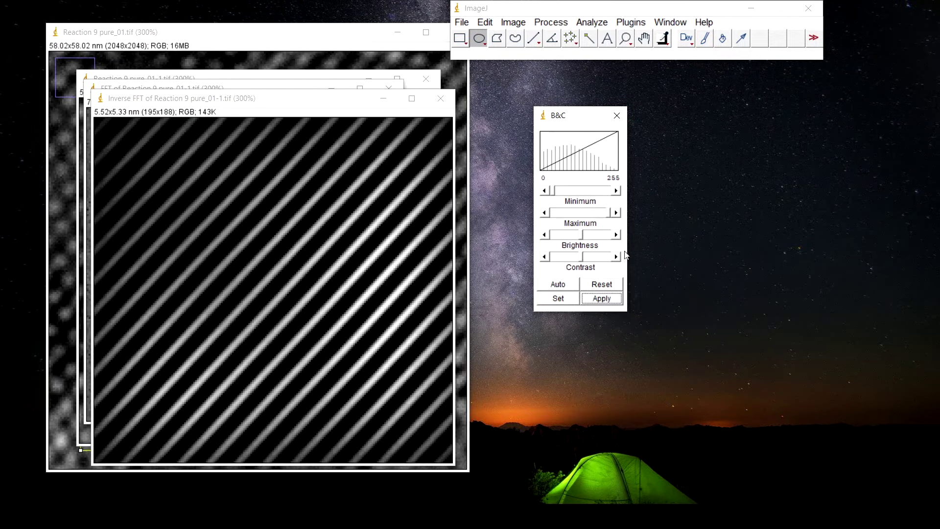
click(617, 116)
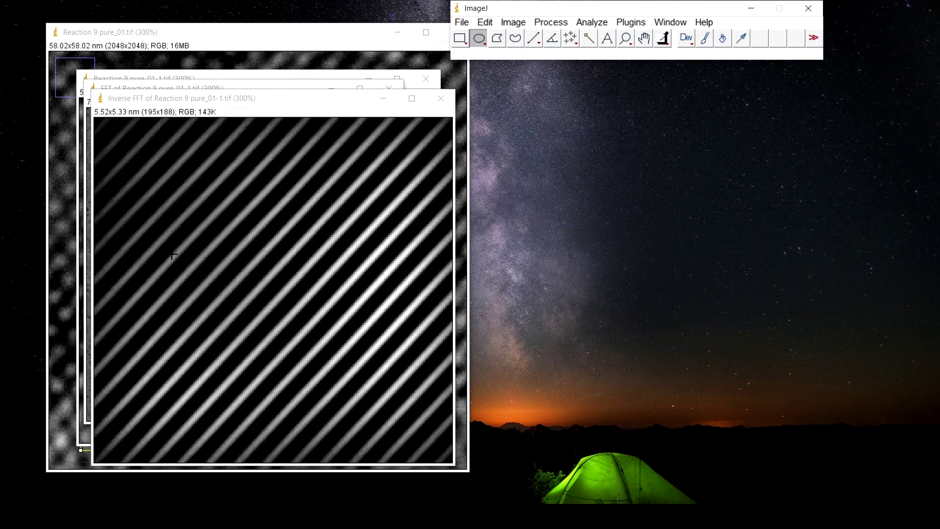
- Place an angle selection with its corner on a stripe and the long arm along it
click(556, 42)
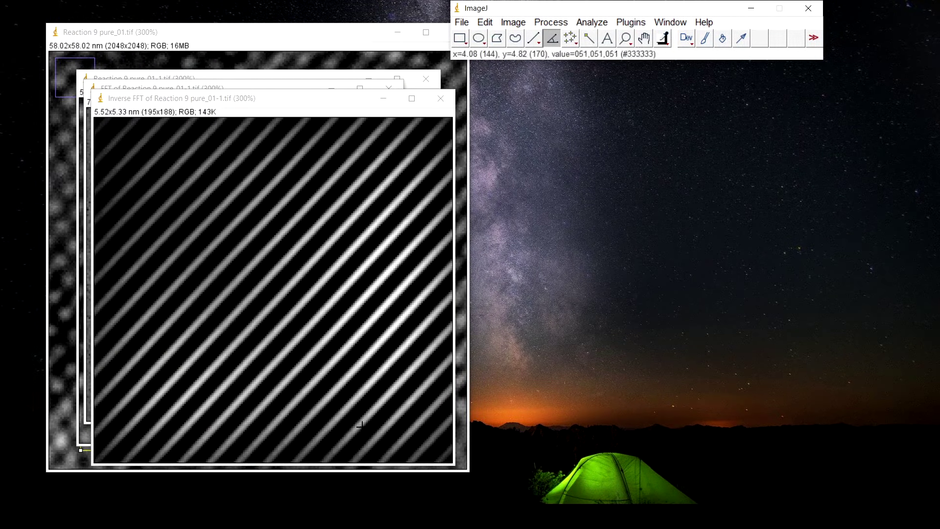
click(416, 362)
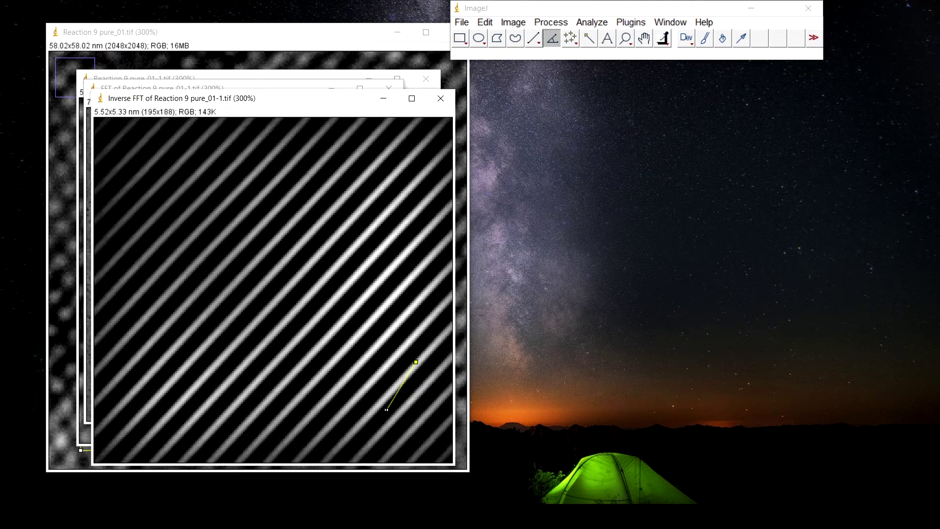
click(347, 437)
click(277, 384)
drag(277, 384, 183, 275)
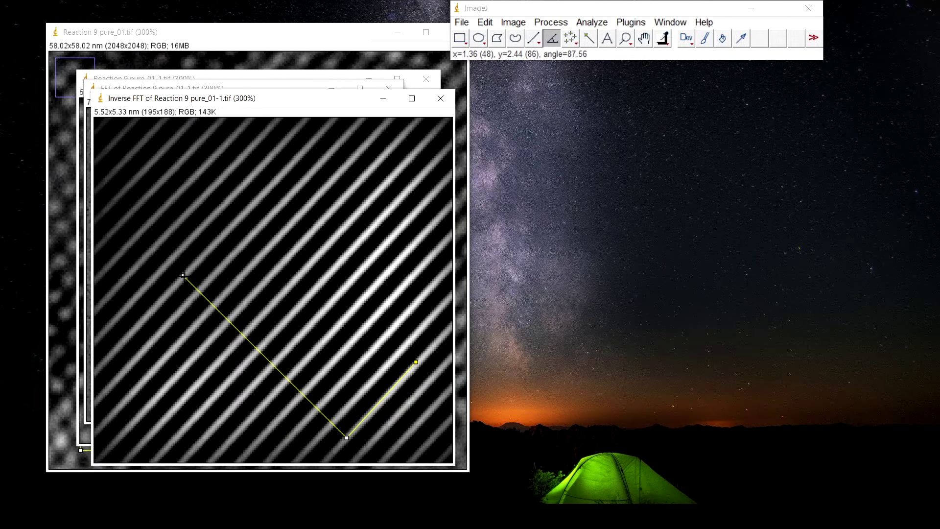
- Fine-tune the arm's end onto the stripe centre, giving roughly 88–91°
scroll(189, 277, up, 4)
drag(273, 283, 237, 285)
scroll(283, 309, up, 3)
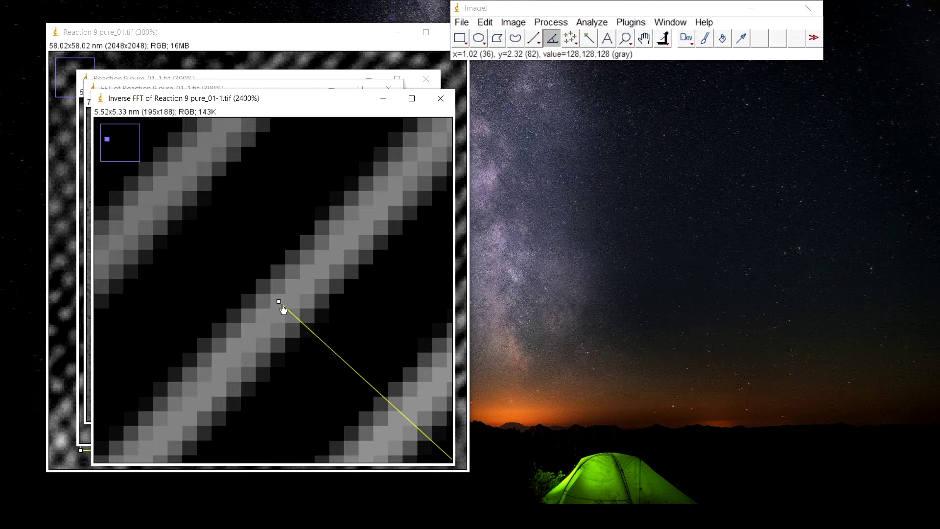
scroll(283, 309, down, 7)
scroll(283, 309, down, 1)
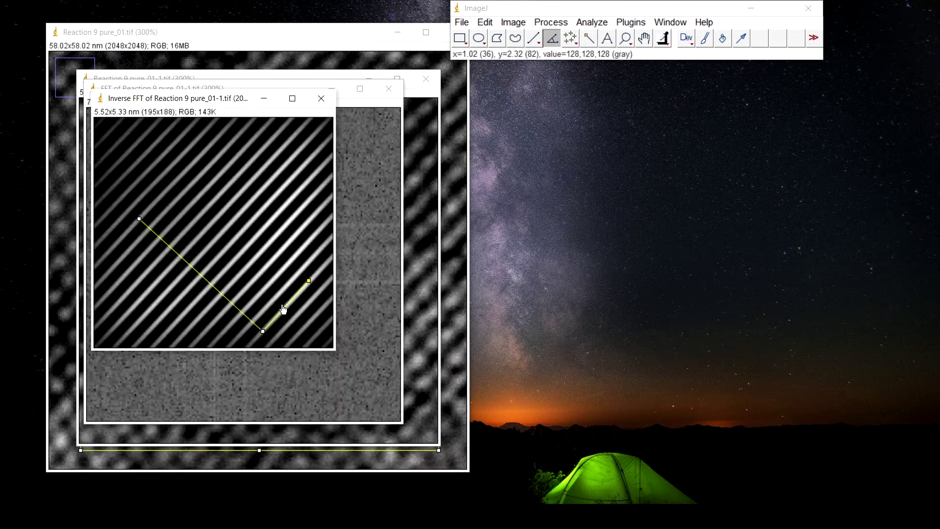
- Burn the angle lines permanently into the fringe image with Edit > Draw
click(515, 25)
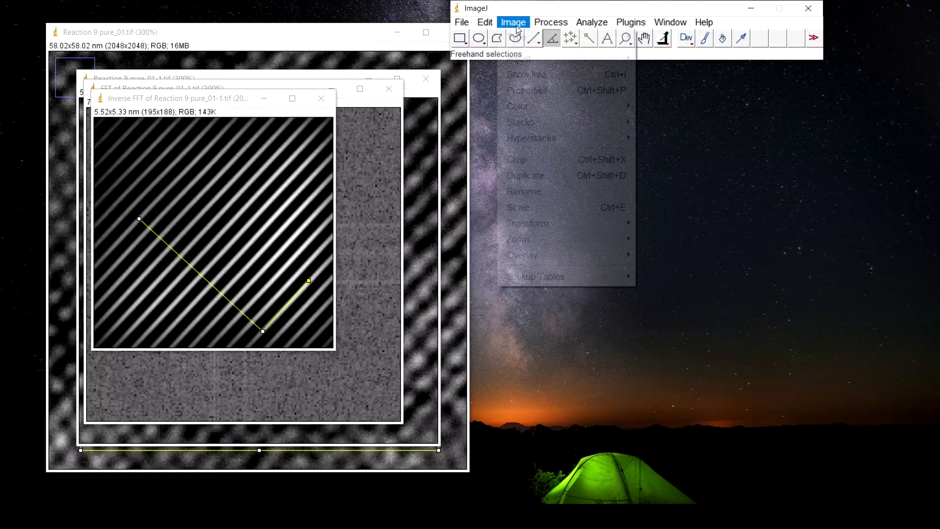
mouse_move(489, 25)
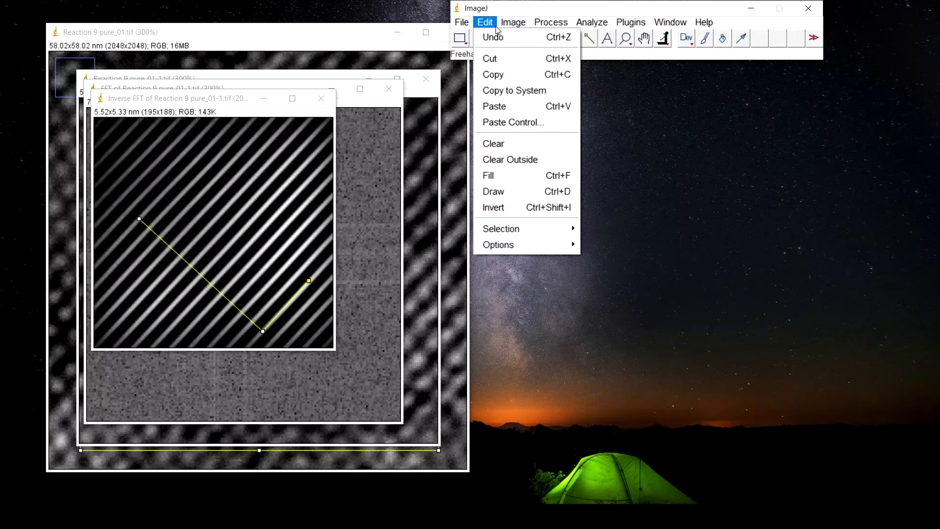
click(508, 192)
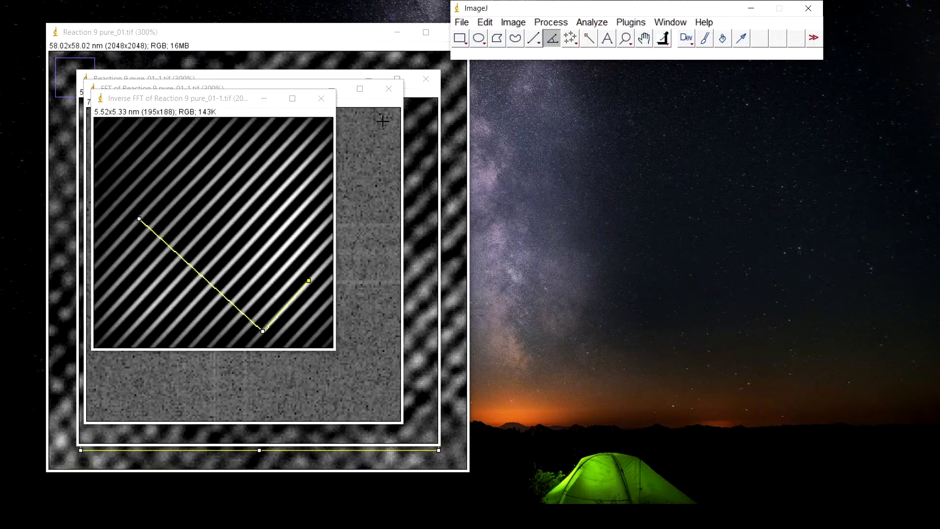
- Draw a 2.90 nm straight line across the fringes at -45° and burn it in
click(534, 38)
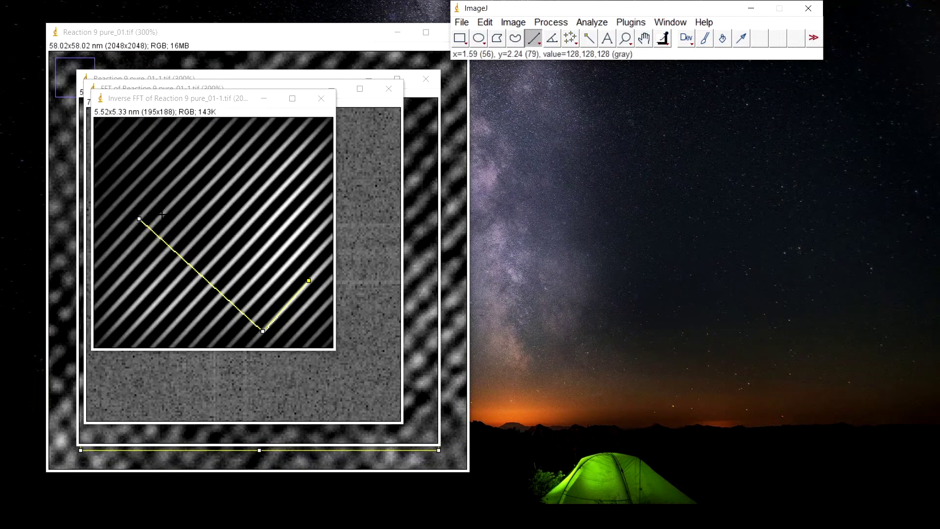
drag(163, 214, 252, 301)
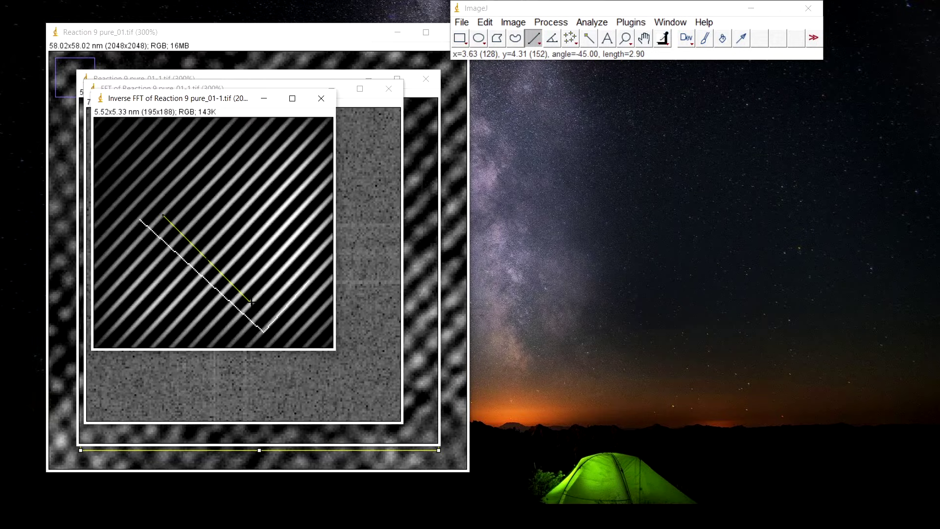
click(485, 22)
click(495, 195)
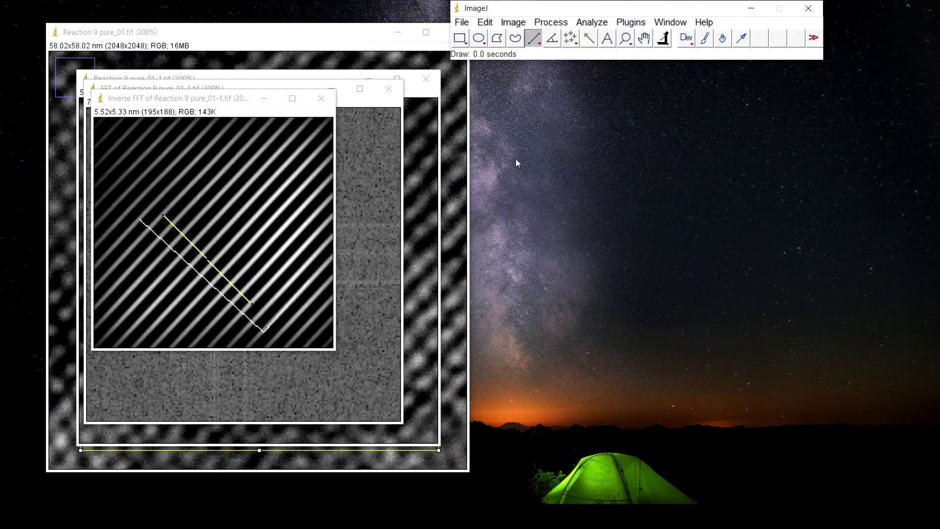
click(590, 22)
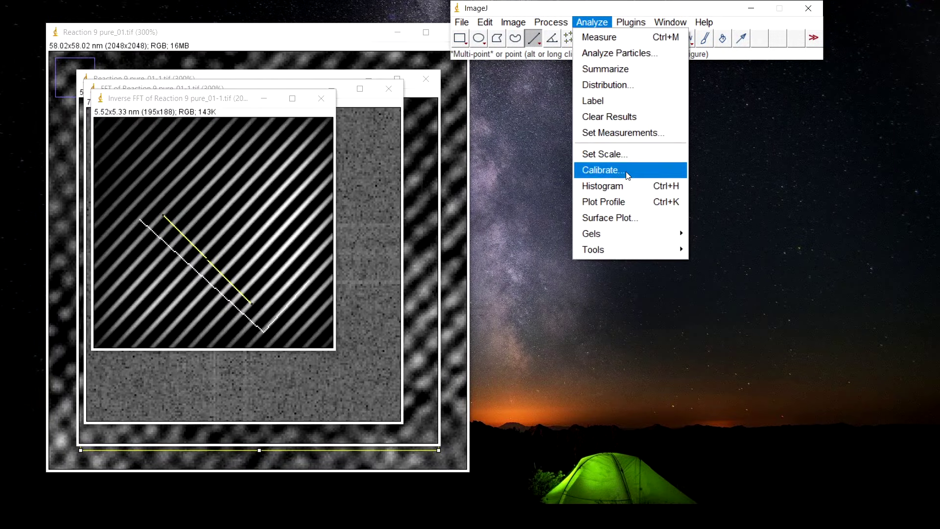
- Plot the grey-value profile along the line and confirm its X range is 0.00–2.92 nm
click(626, 202)
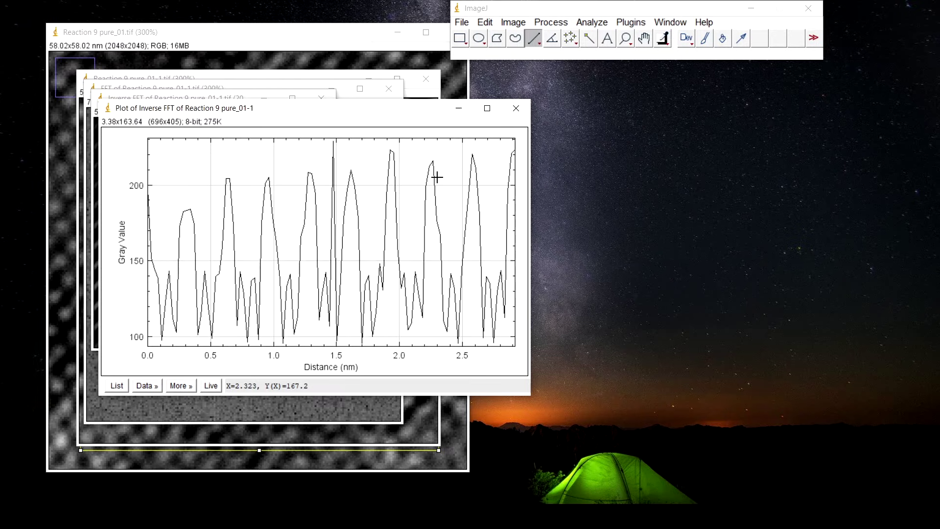
click(188, 389)
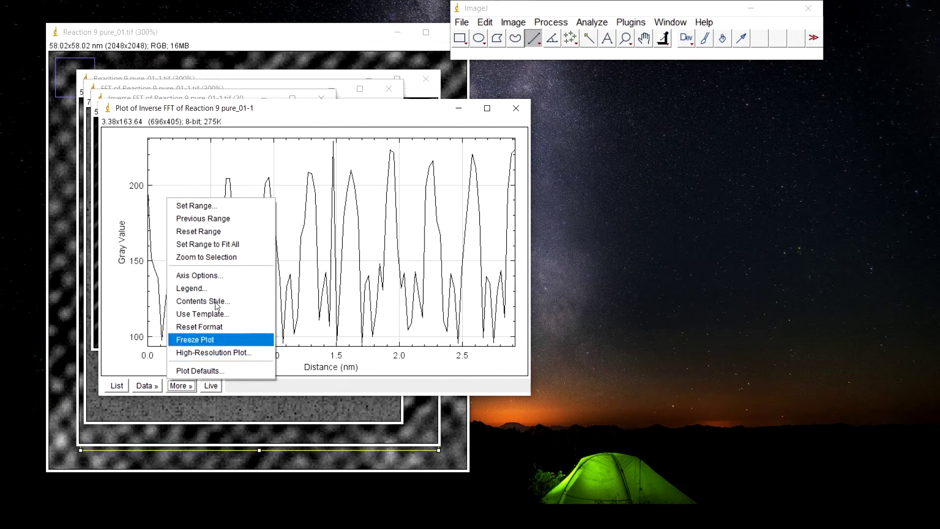
click(223, 203)
click(524, 113)
key(ctrl+c)
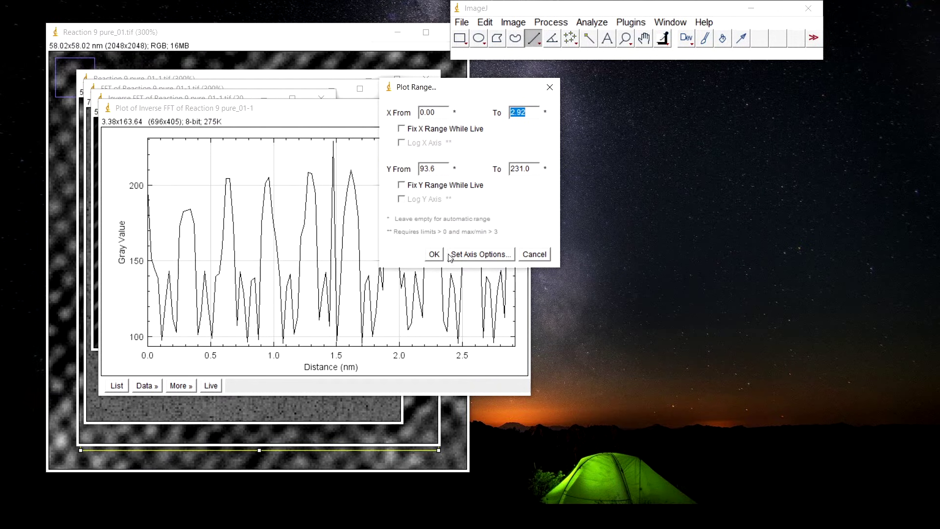
click(434, 254)
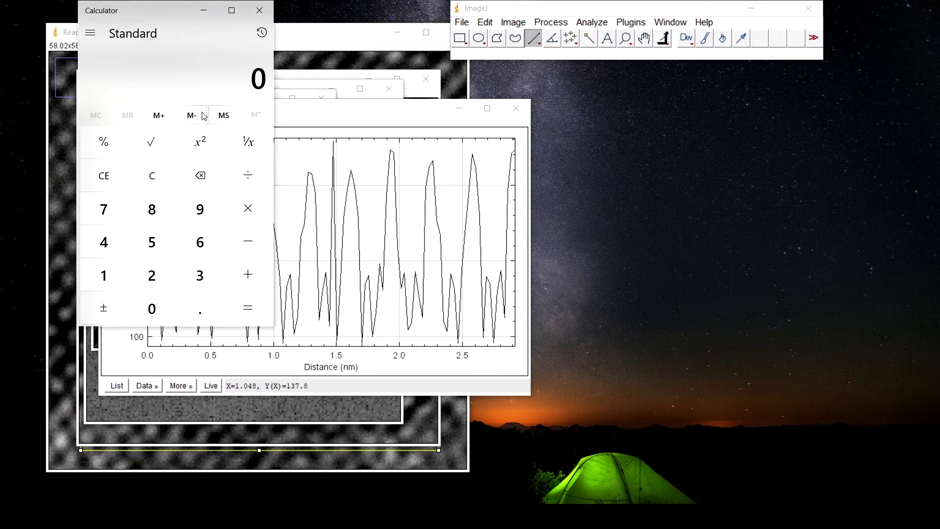
- Divide 2.92 by 9 in Calculator, select the 0.324 result, and return to Reaction 9
key(ctrl+v)
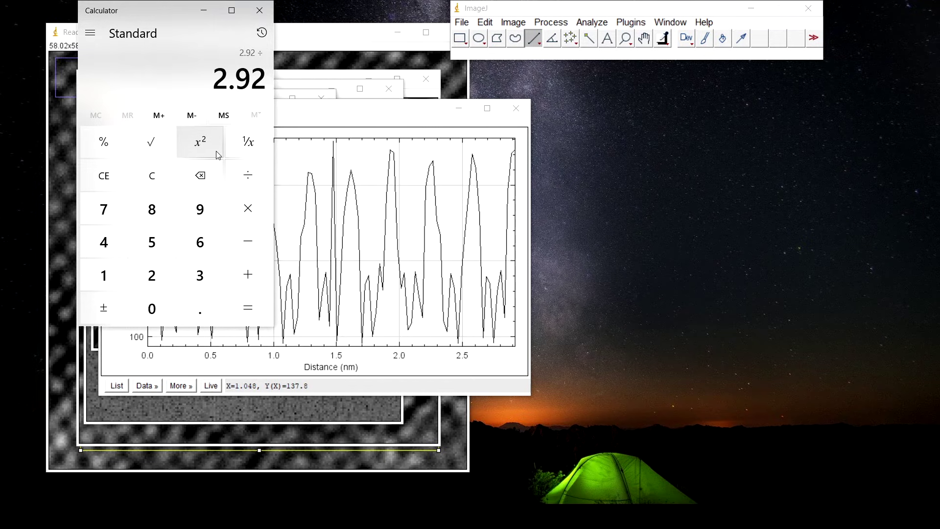
text(9)
key(Return)
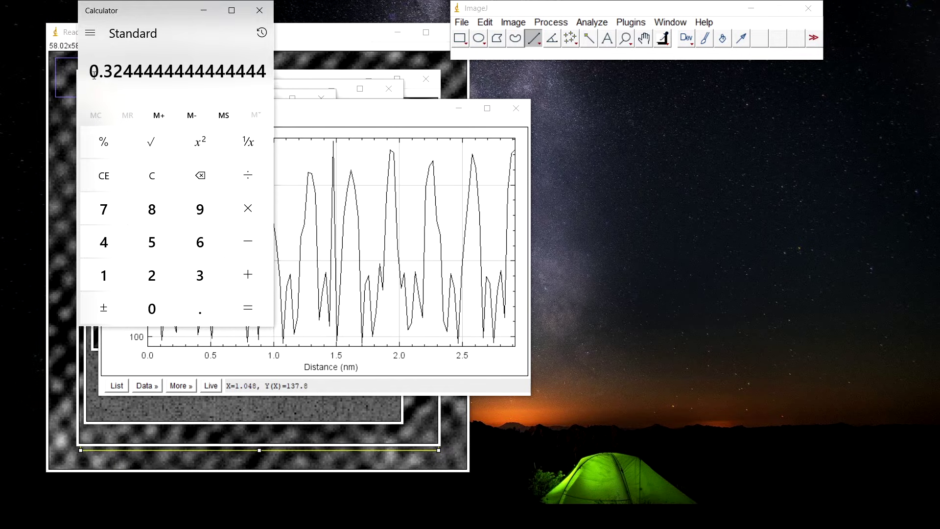
drag(94, 74, 133, 72)
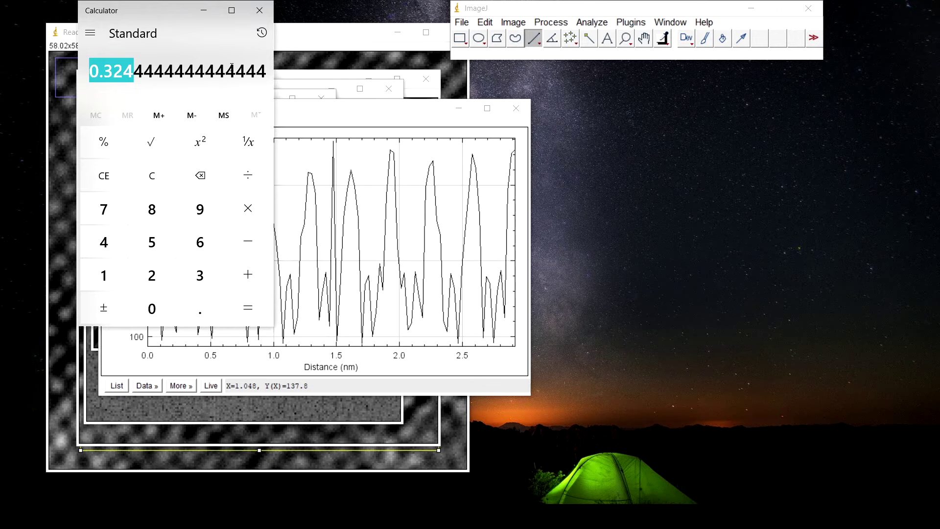
click(320, 41)
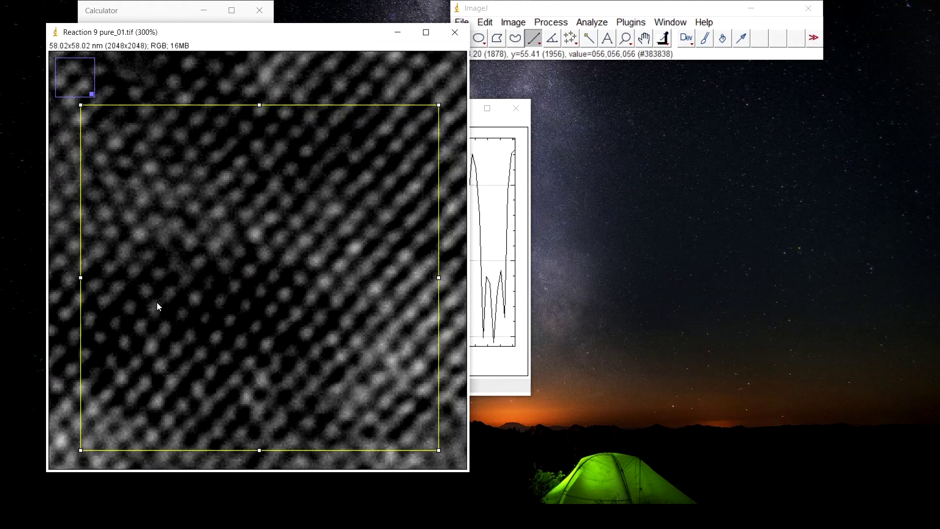
- Draw a permanent line along one lattice fringe of the Reaction 9 image
click(201, 178)
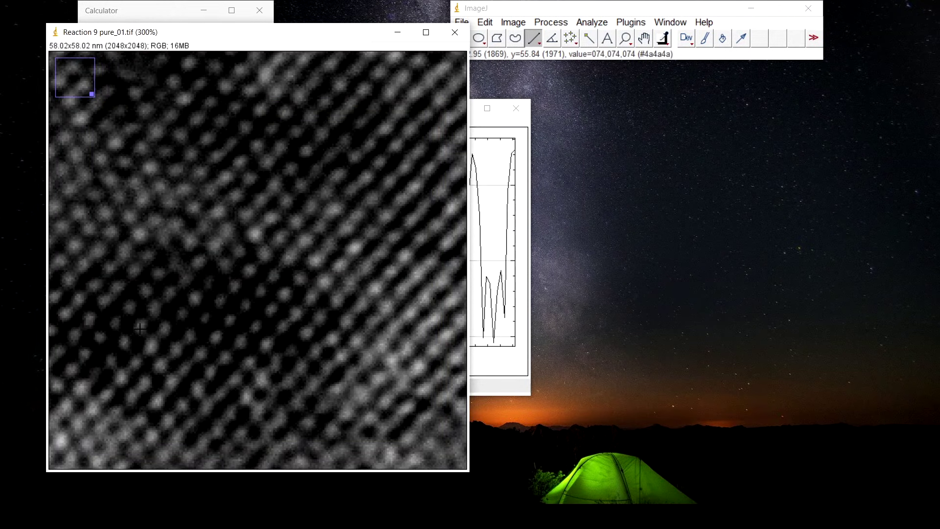
drag(139, 329, 276, 182)
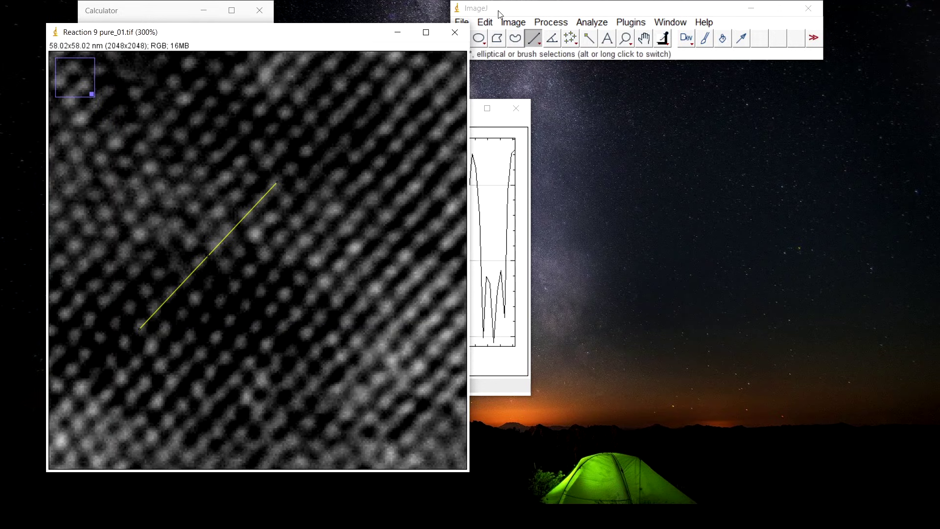
click(485, 22)
click(491, 191)
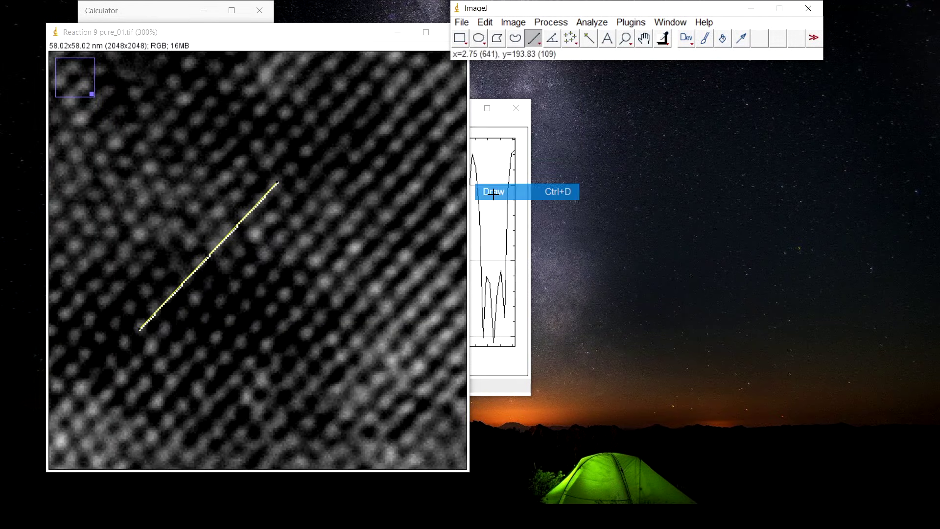
- Draw a second permanent line parallel to the first on the next fringe
click(153, 346)
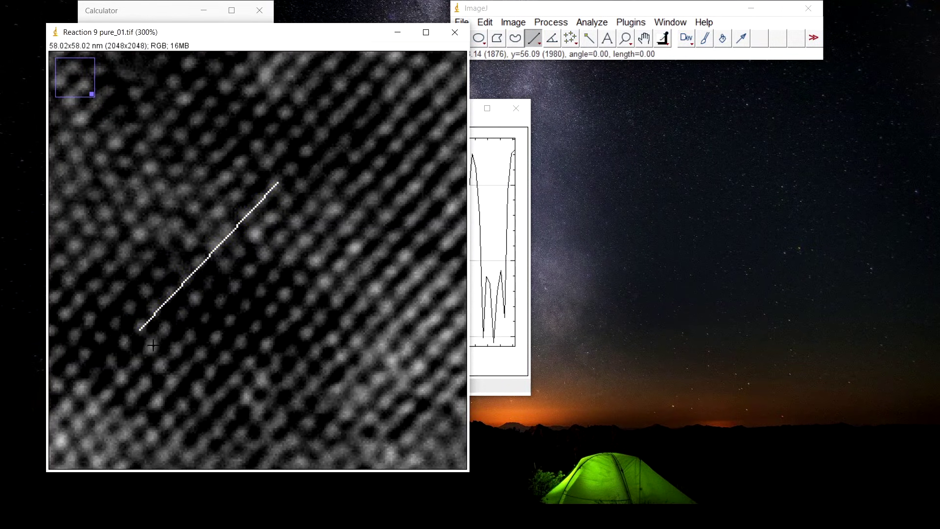
drag(153, 345, 288, 200)
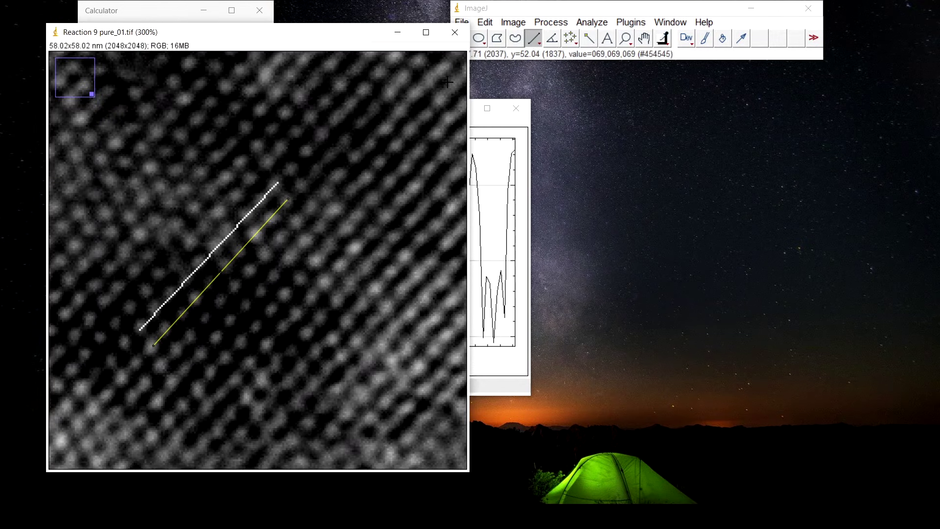
click(486, 23)
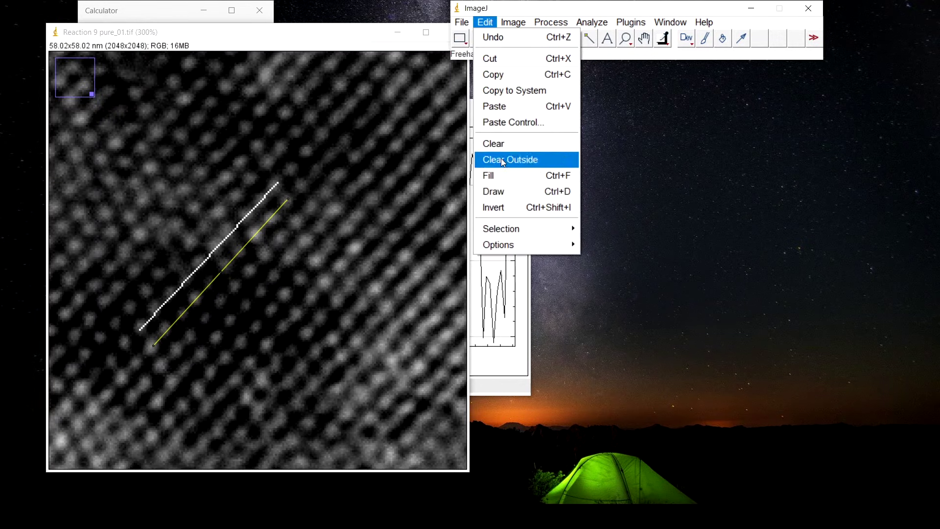
click(499, 191)
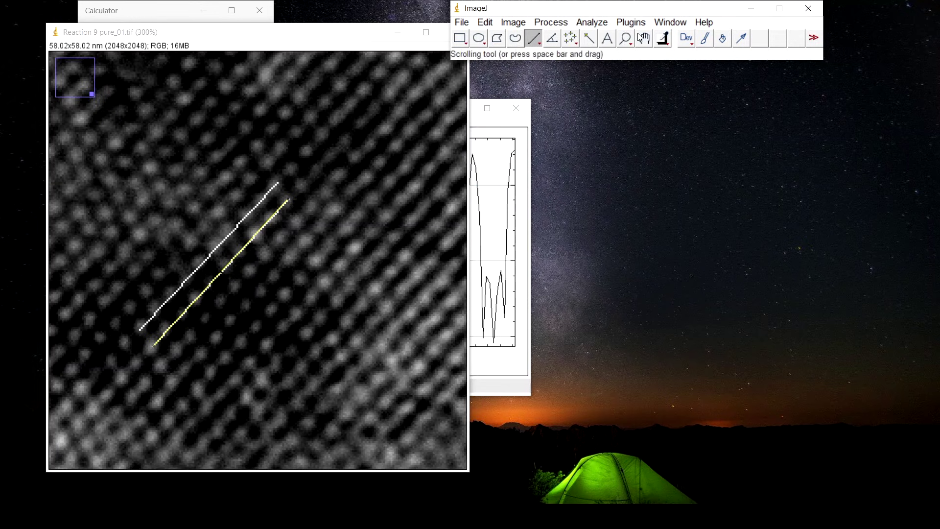
- Add a text label 'd= 0.324 nm' below the lines, redoing the text box once
click(607, 38)
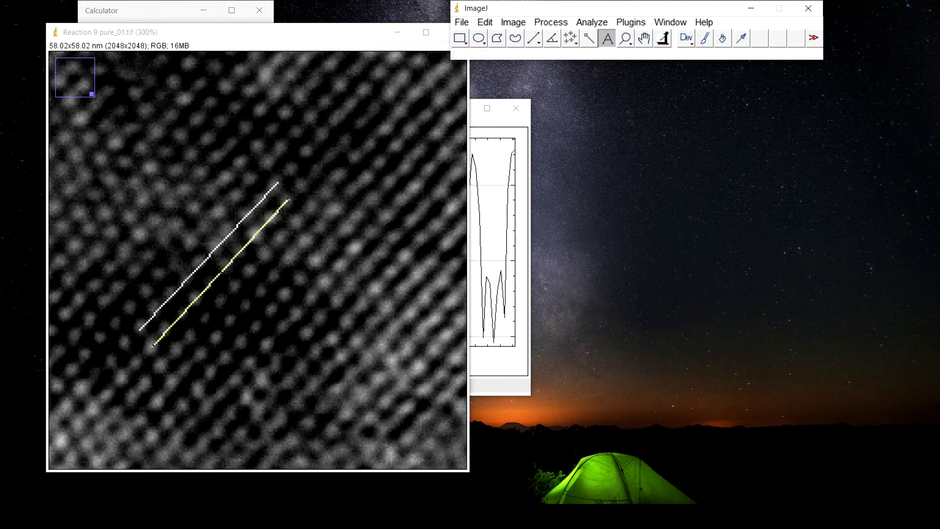
drag(224, 308, 283, 364)
text(Enter text, the)
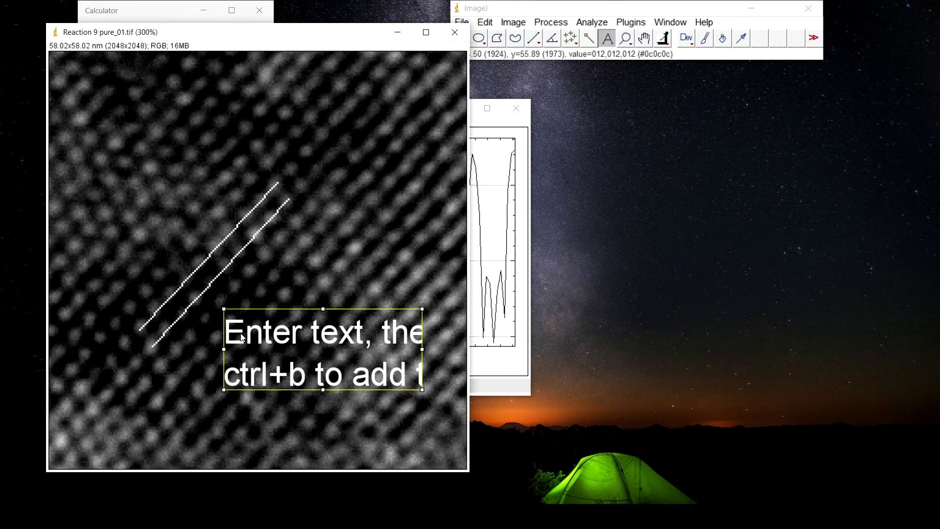
text(d)
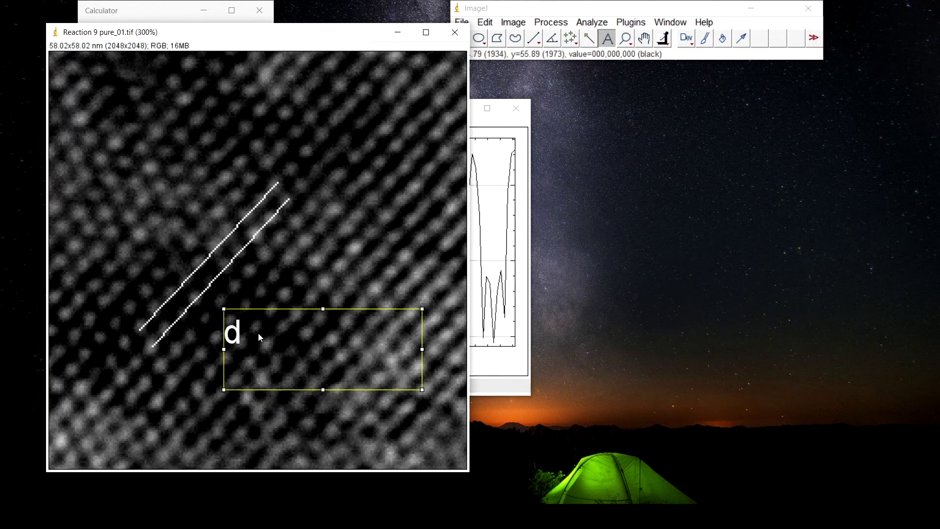
text(=)
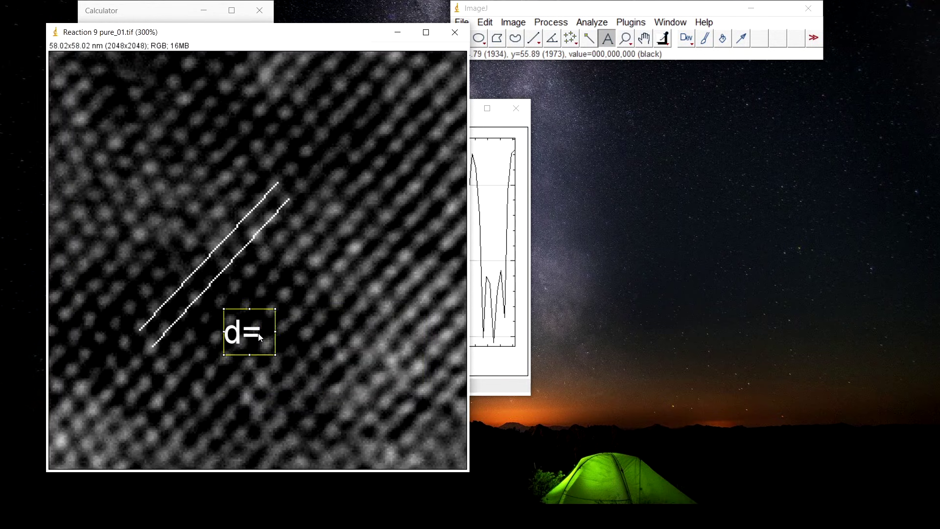
text( 0.32)
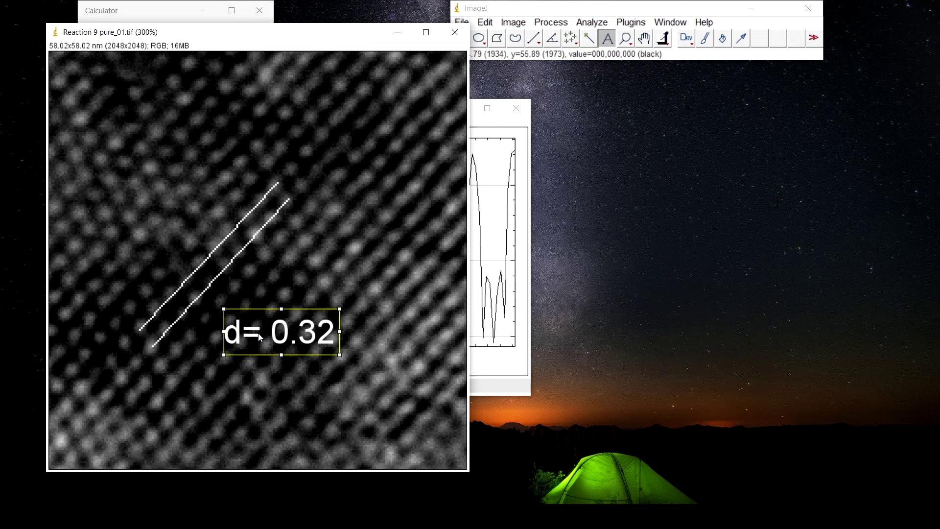
text(4 nm)
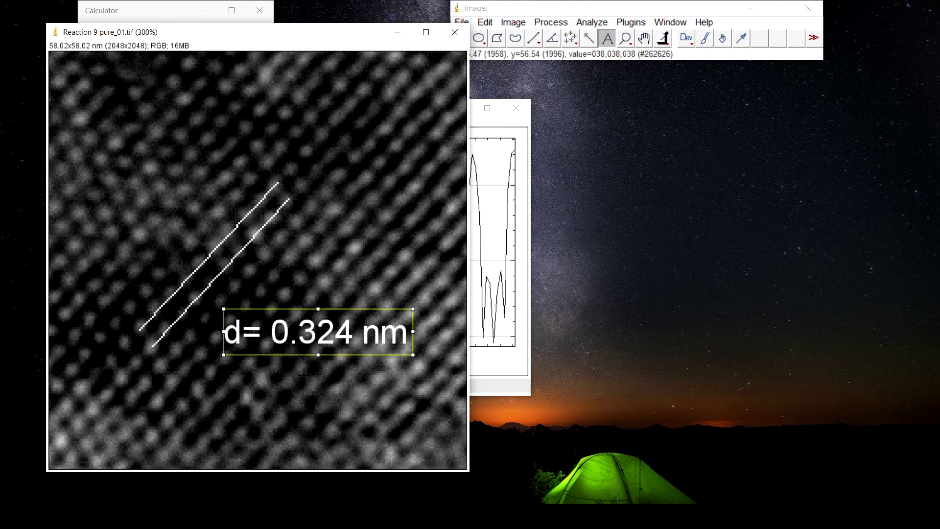
click(269, 338)
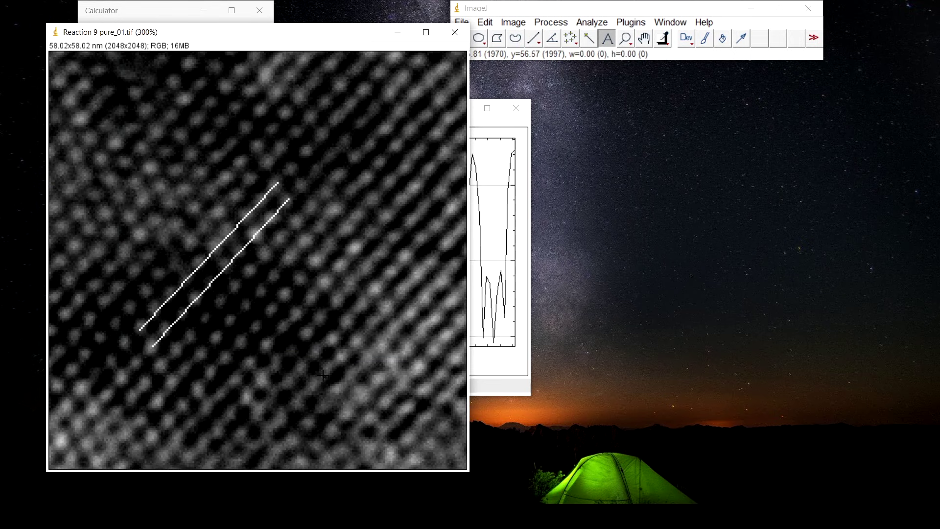
drag(227, 317, 436, 382)
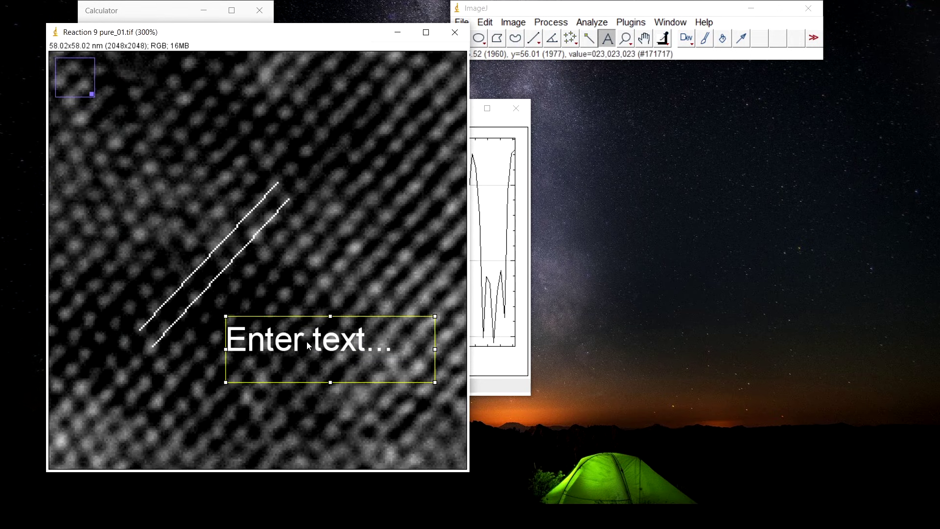
text(d=0.324nm)
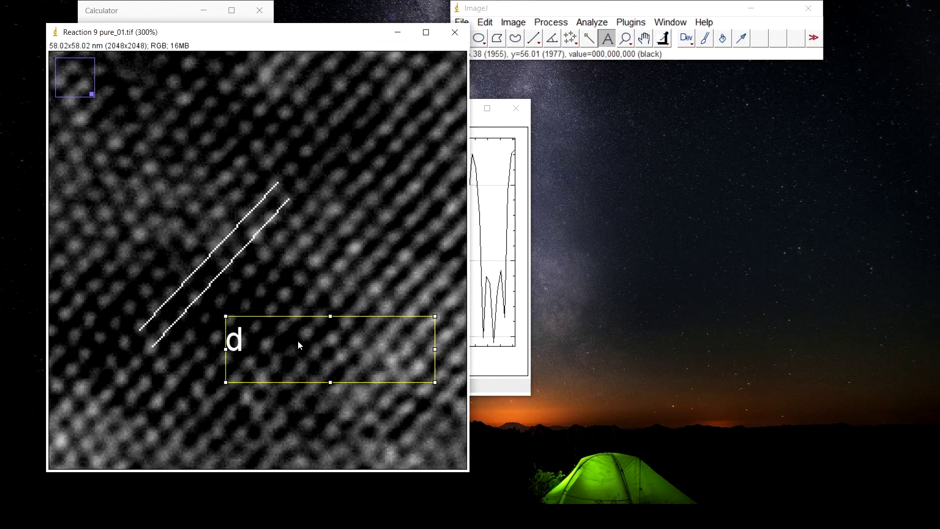